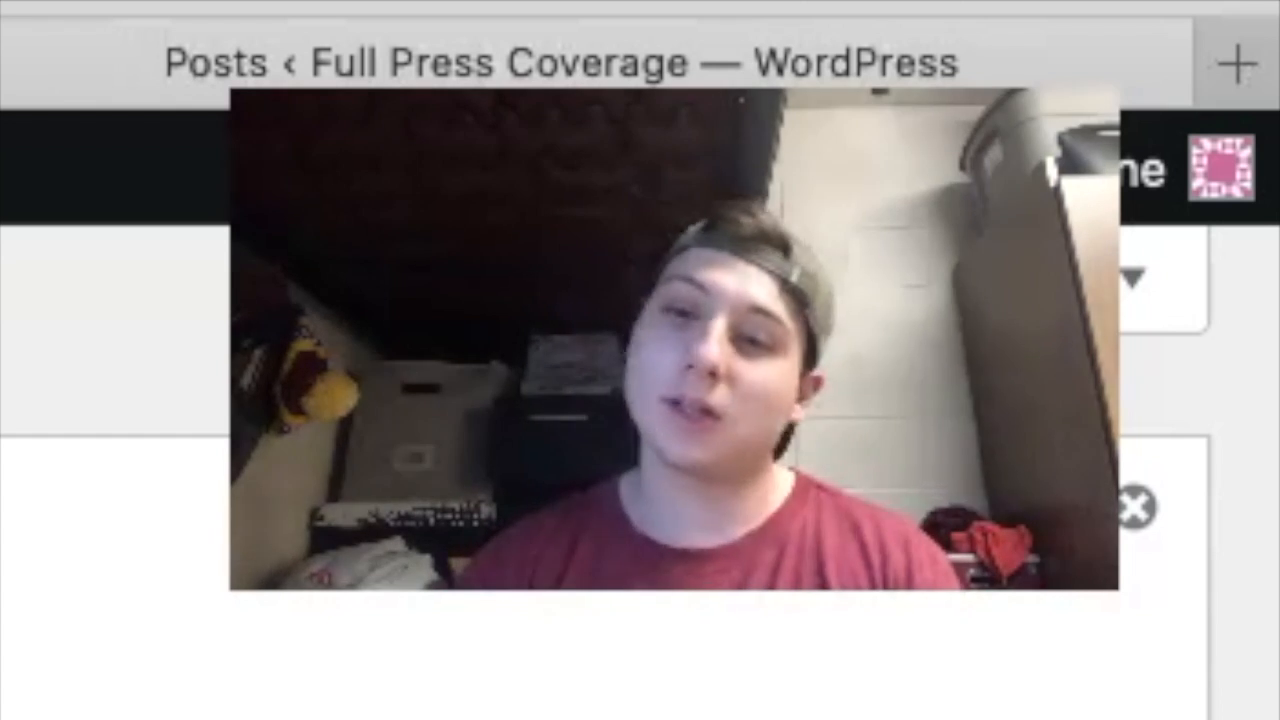
Step: Look through the list of existing posts, checking their titles, draft or published status, categories, tags and views
scroll(752, 98, down, 1)
scroll(752, 98, down, 1)
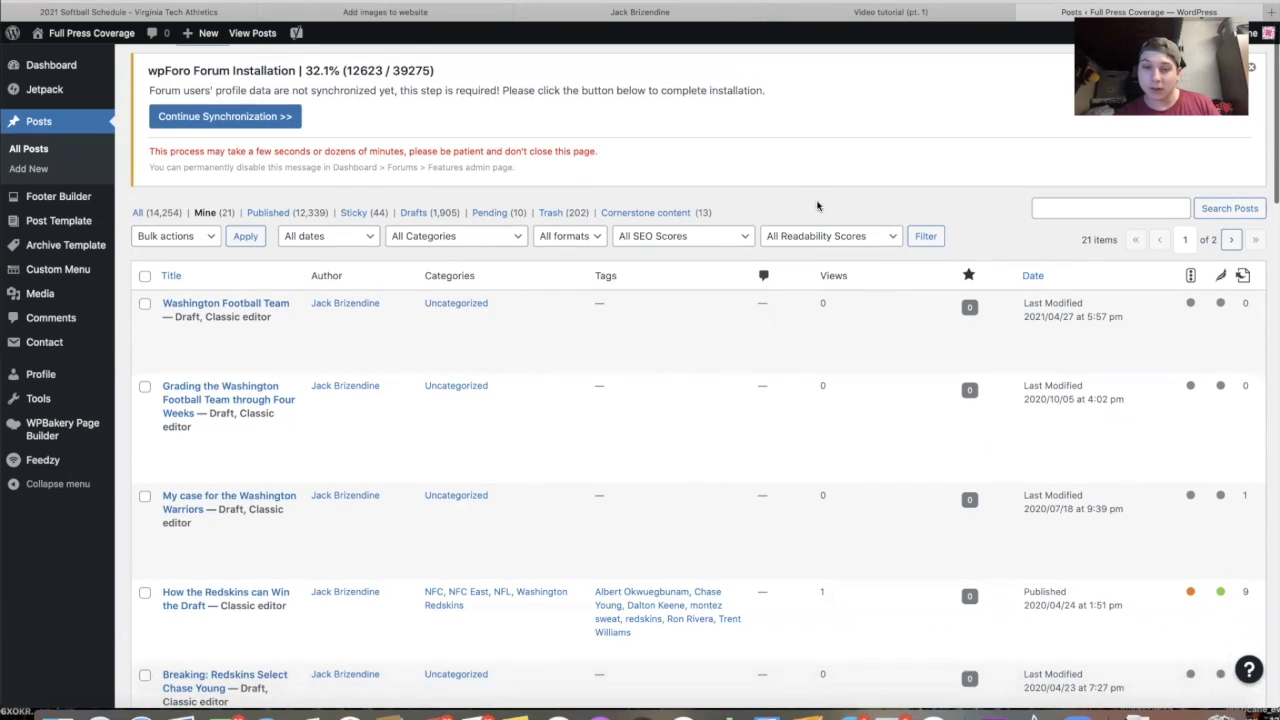
scroll(860, 325, down, 3)
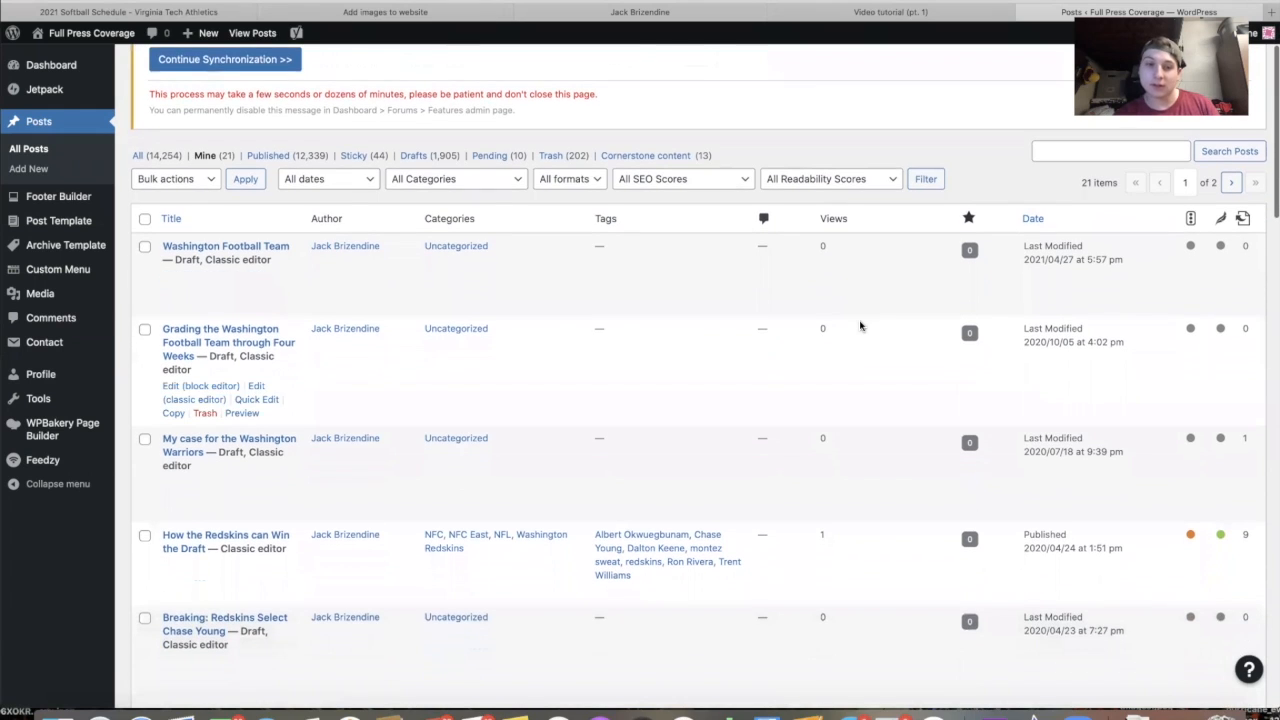
scroll(860, 325, down, 3)
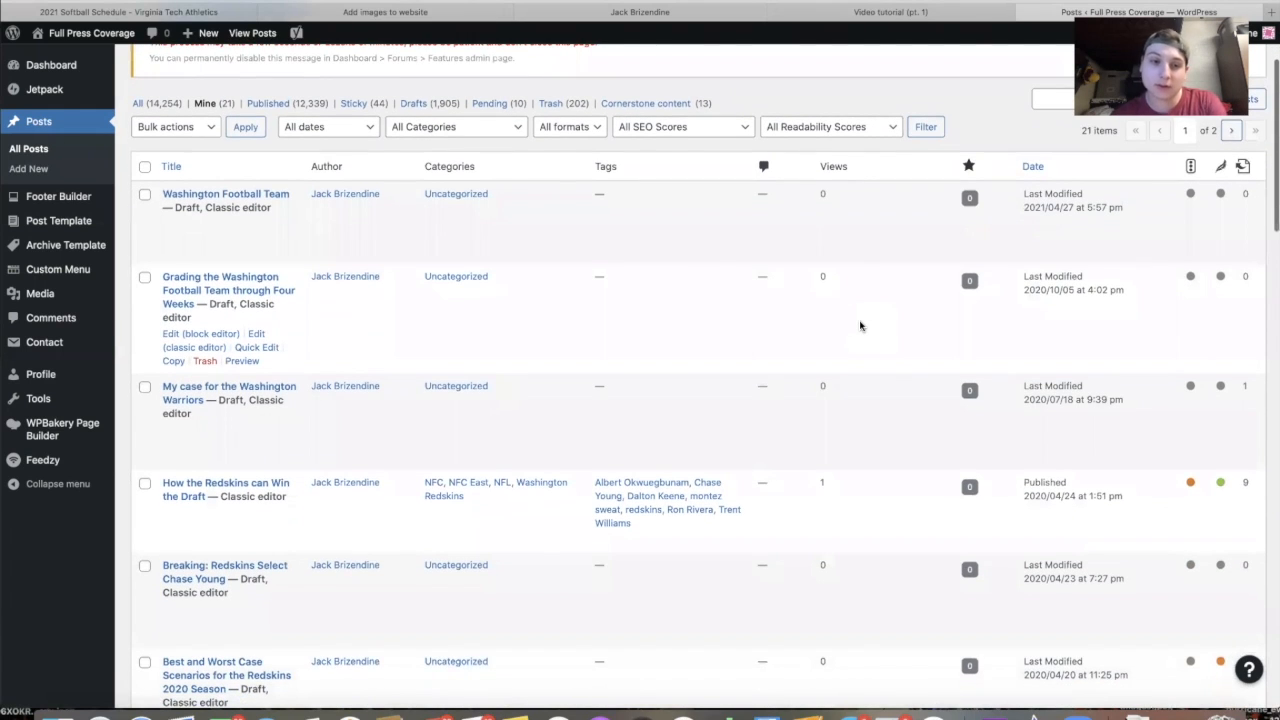
scroll(860, 325, down, 10)
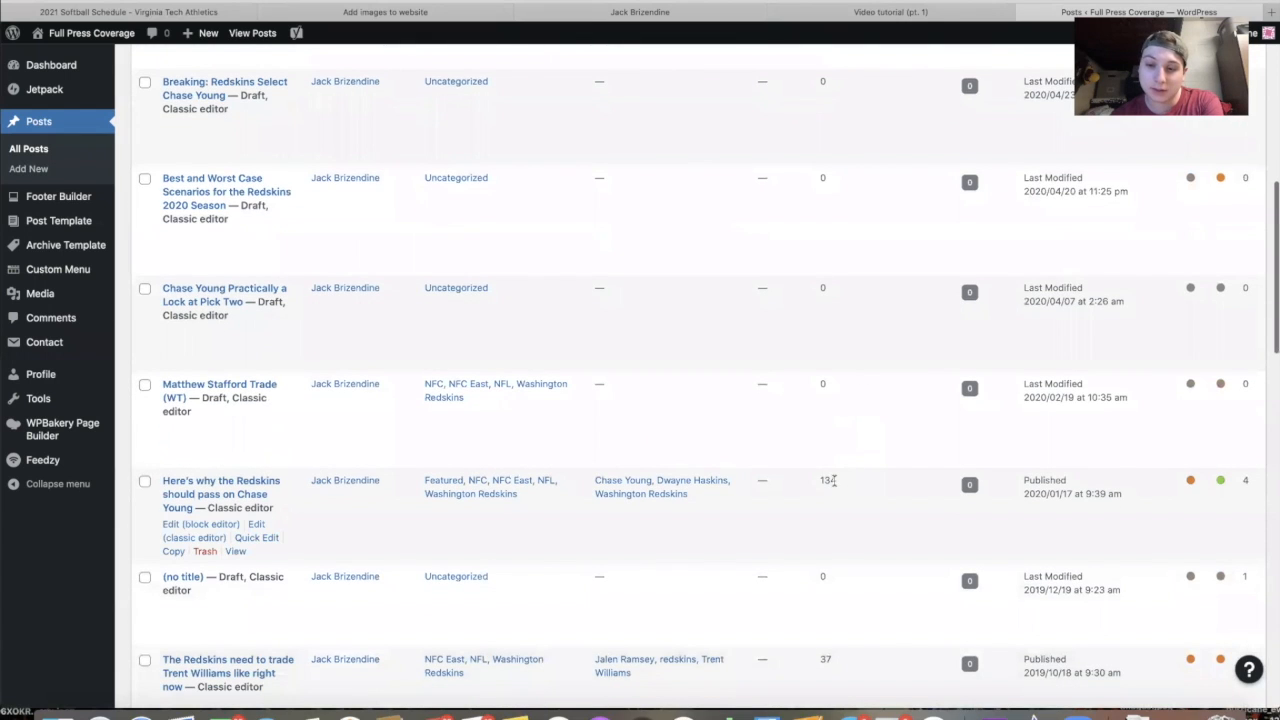
scroll(840, 480, down, 4)
scroll(835, 482, up, 20)
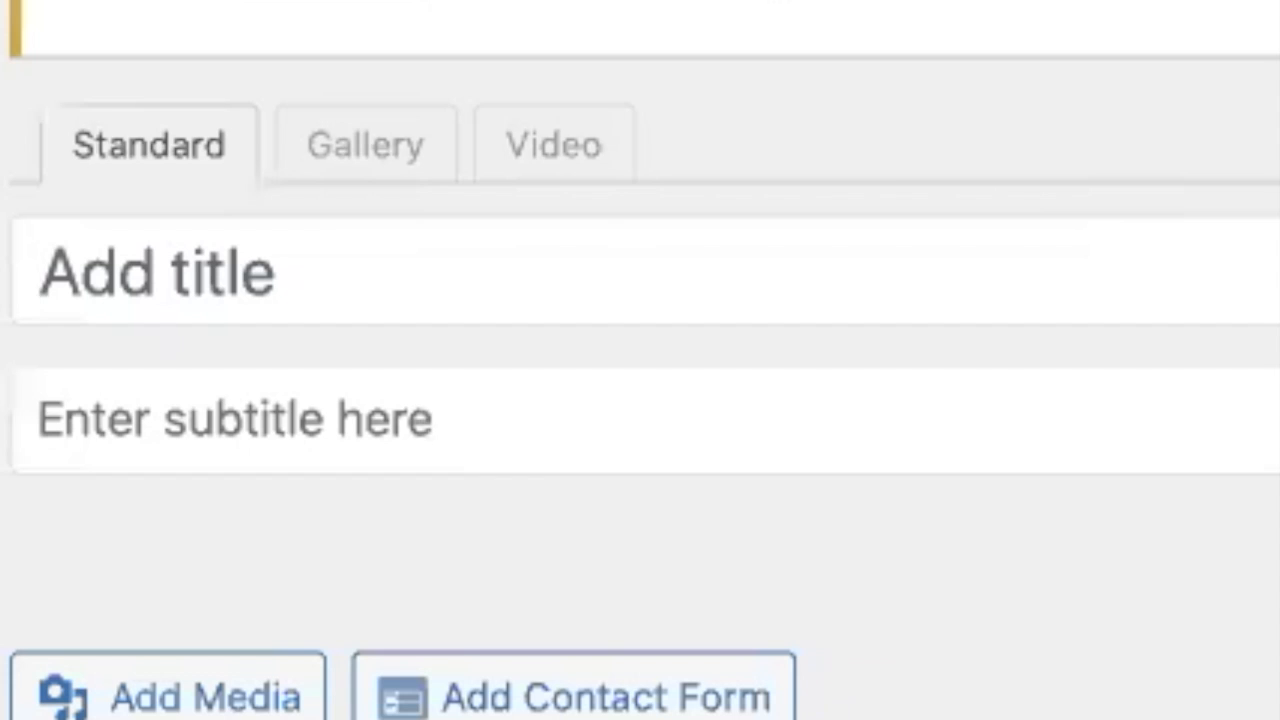
Step: Title the new post "Washington Football Team" and give it the subtitle "This is an article about the Washington Football team"
text(Was)
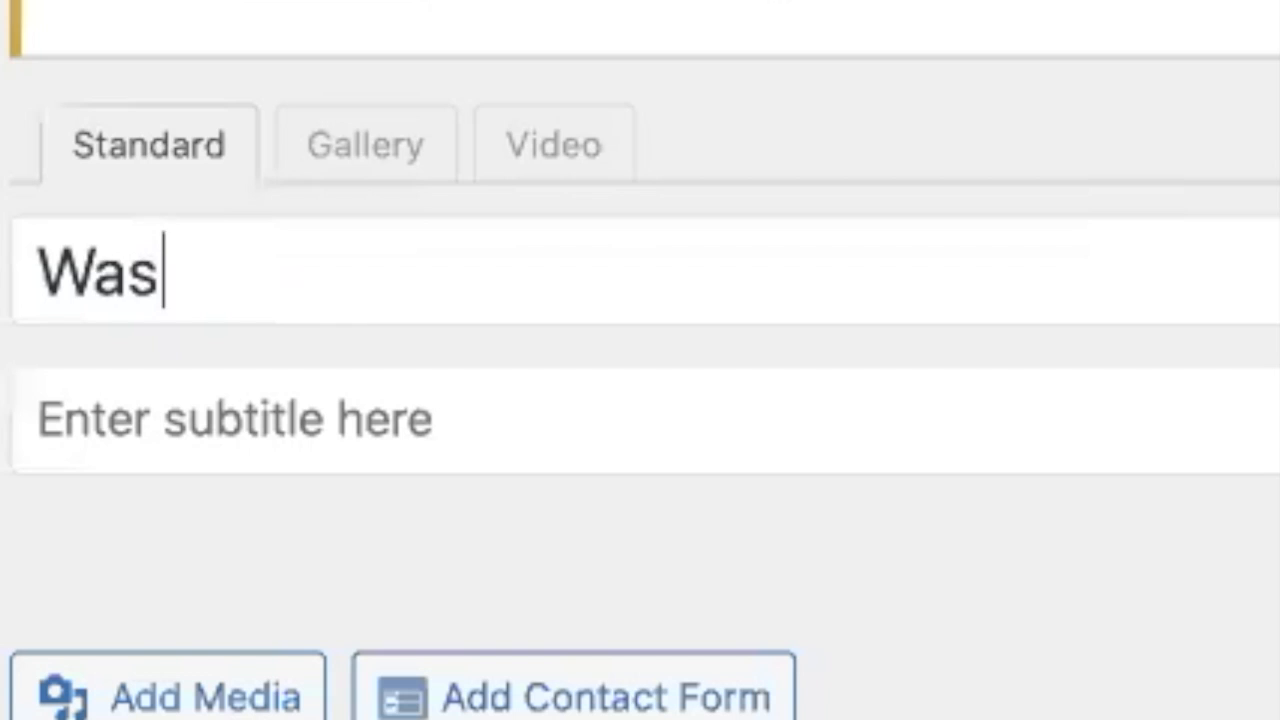
text(hington Football Team)
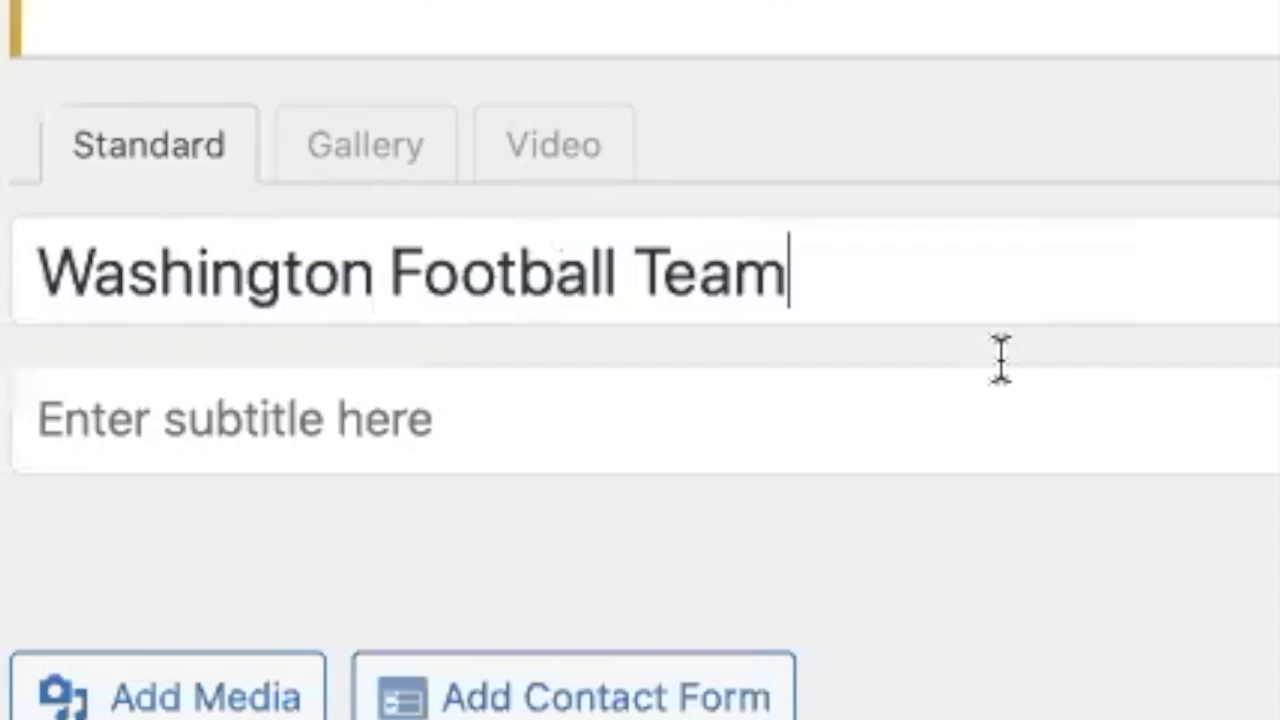
click(934, 420)
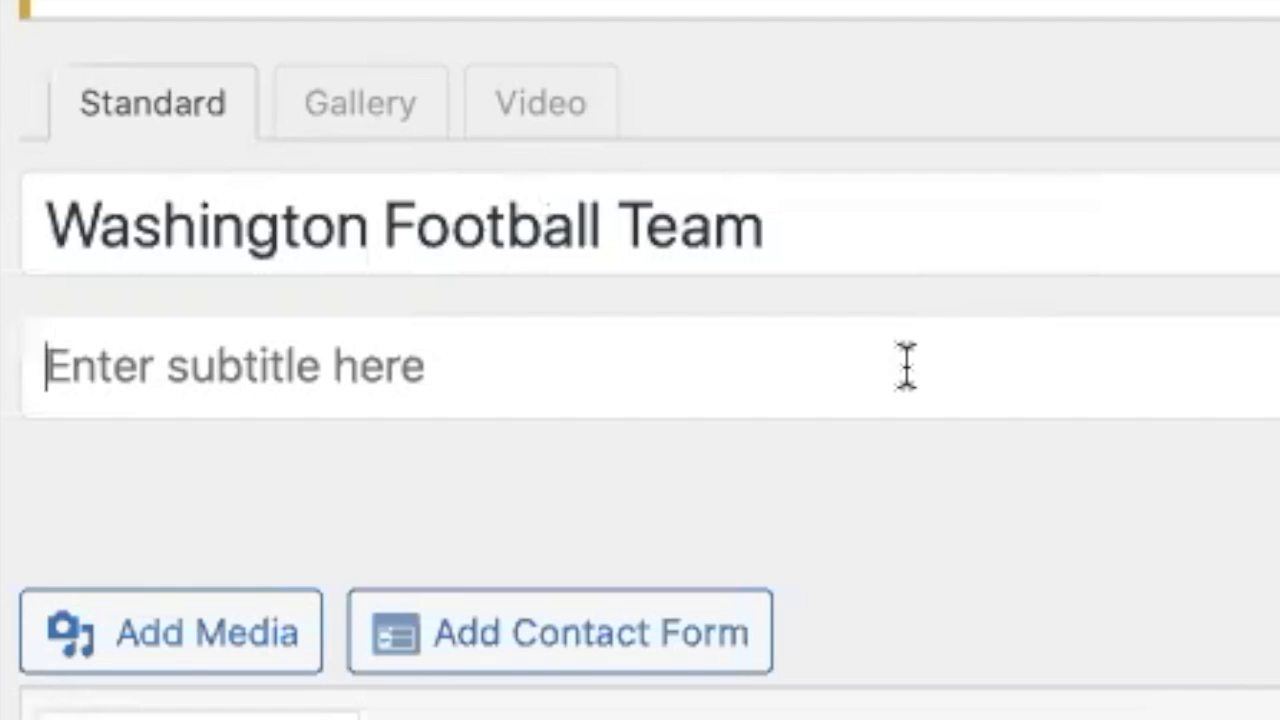
text(Th)
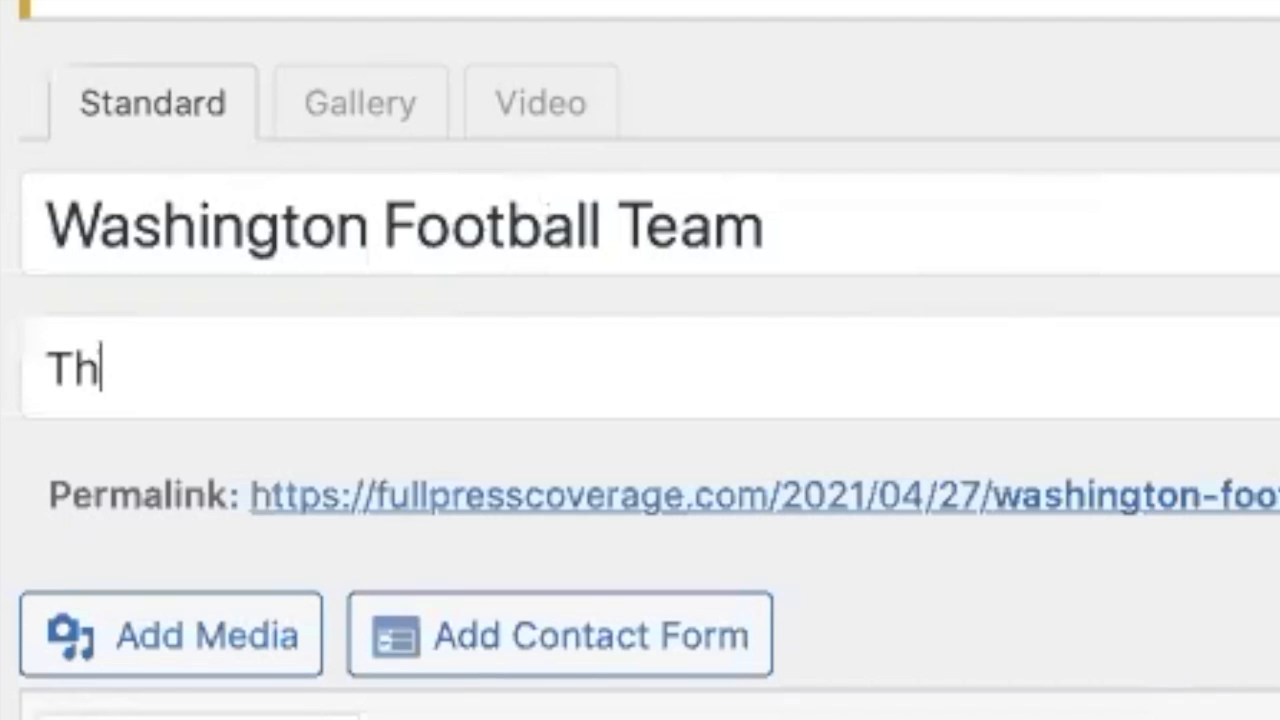
text(is is an ar)
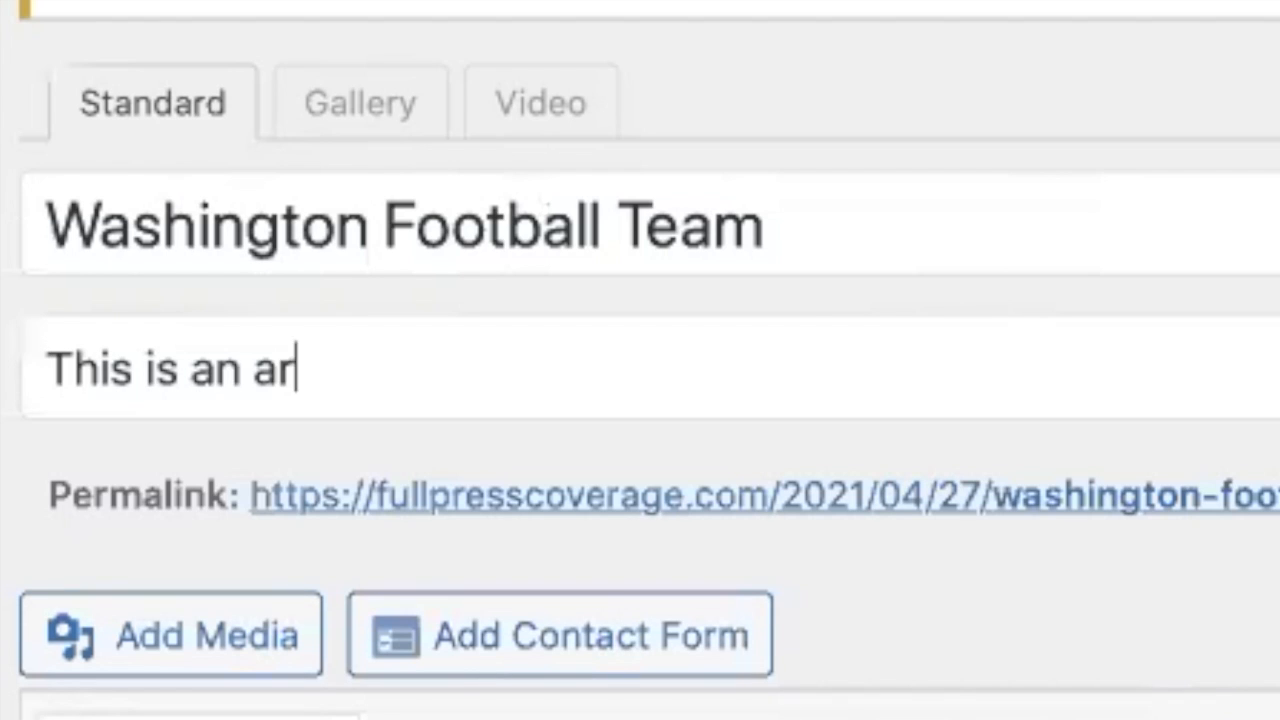
text(ticle about the W)
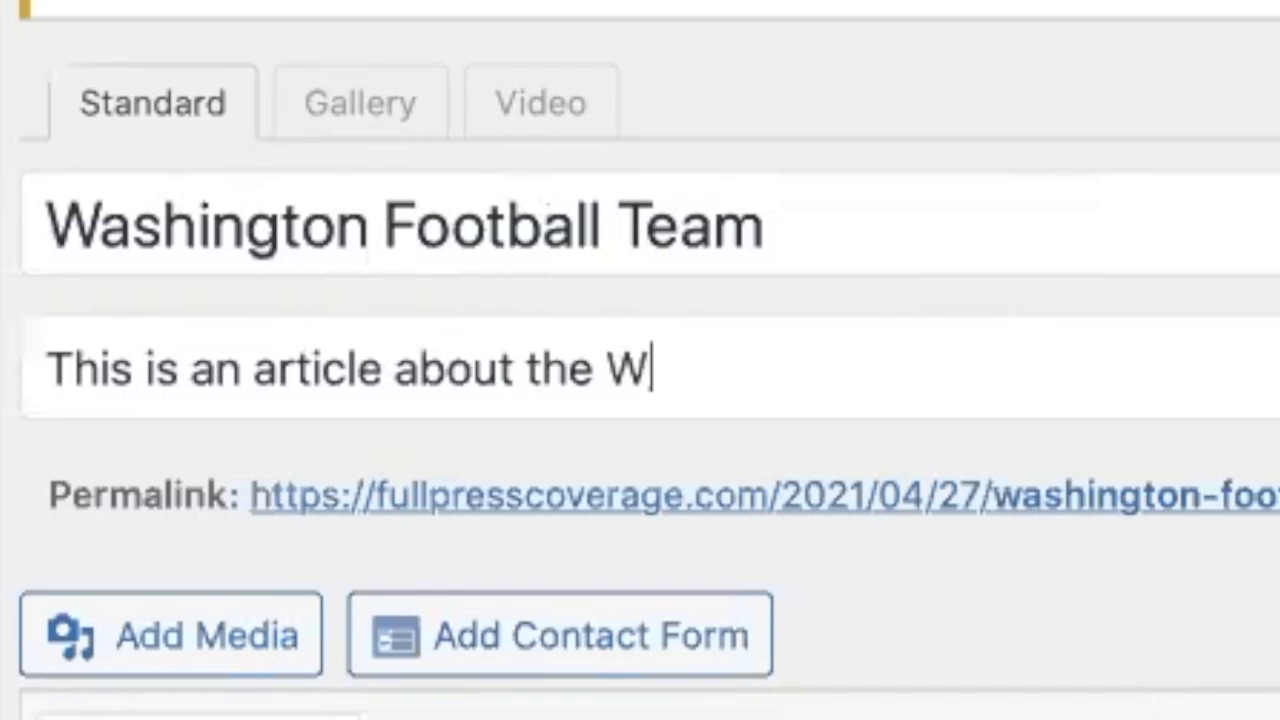
text(ashington Football team)
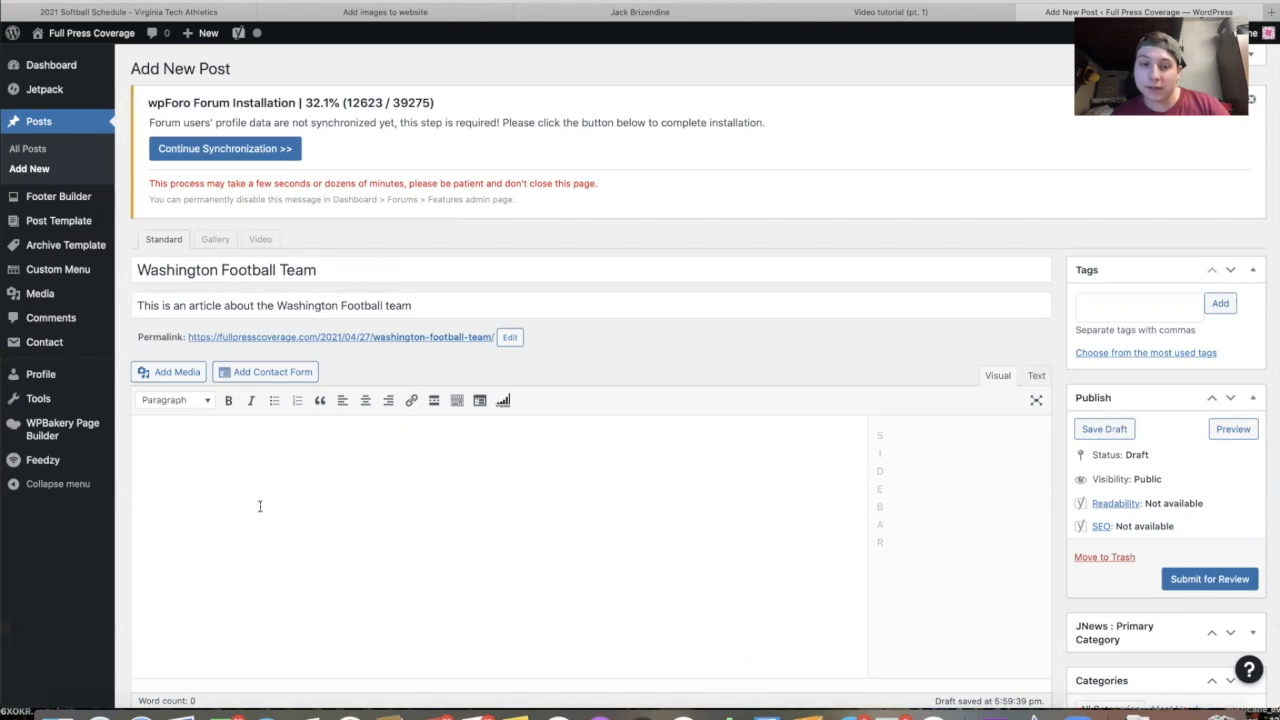
Step: Start the post body with the line "Draft Preview" and format it as Heading 2
click(259, 506)
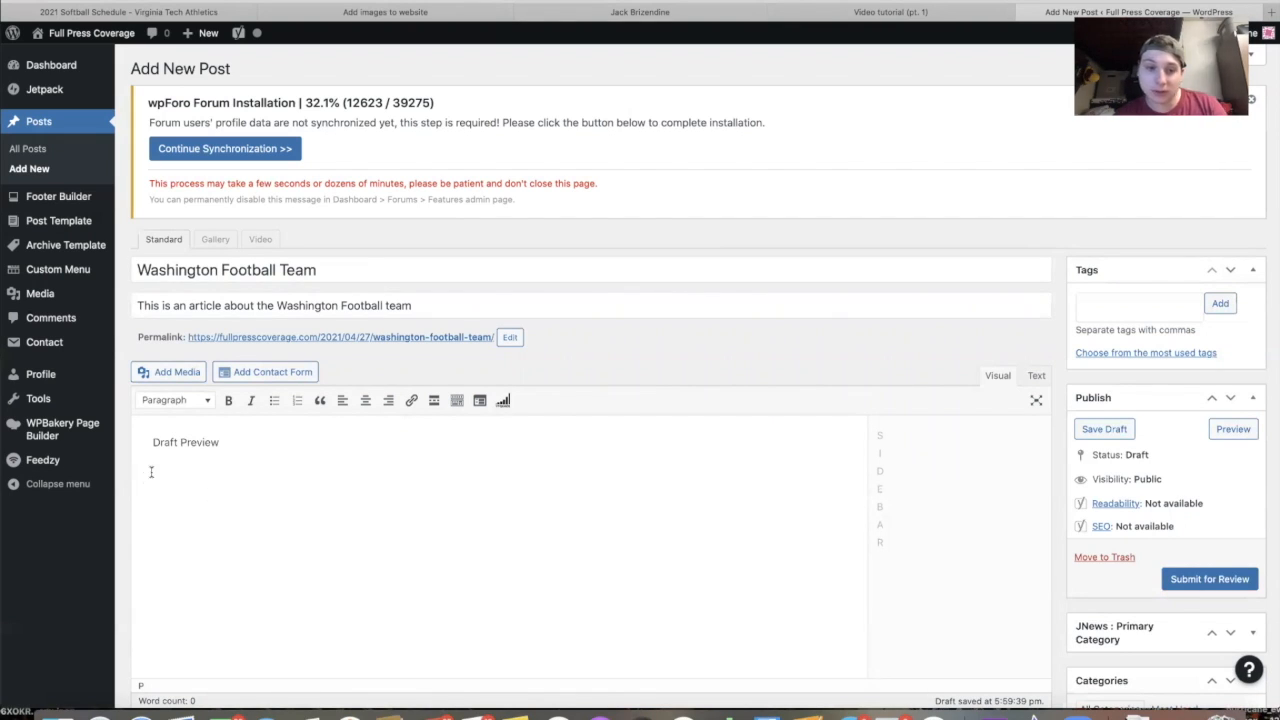
click(186, 400)
click(220, 458)
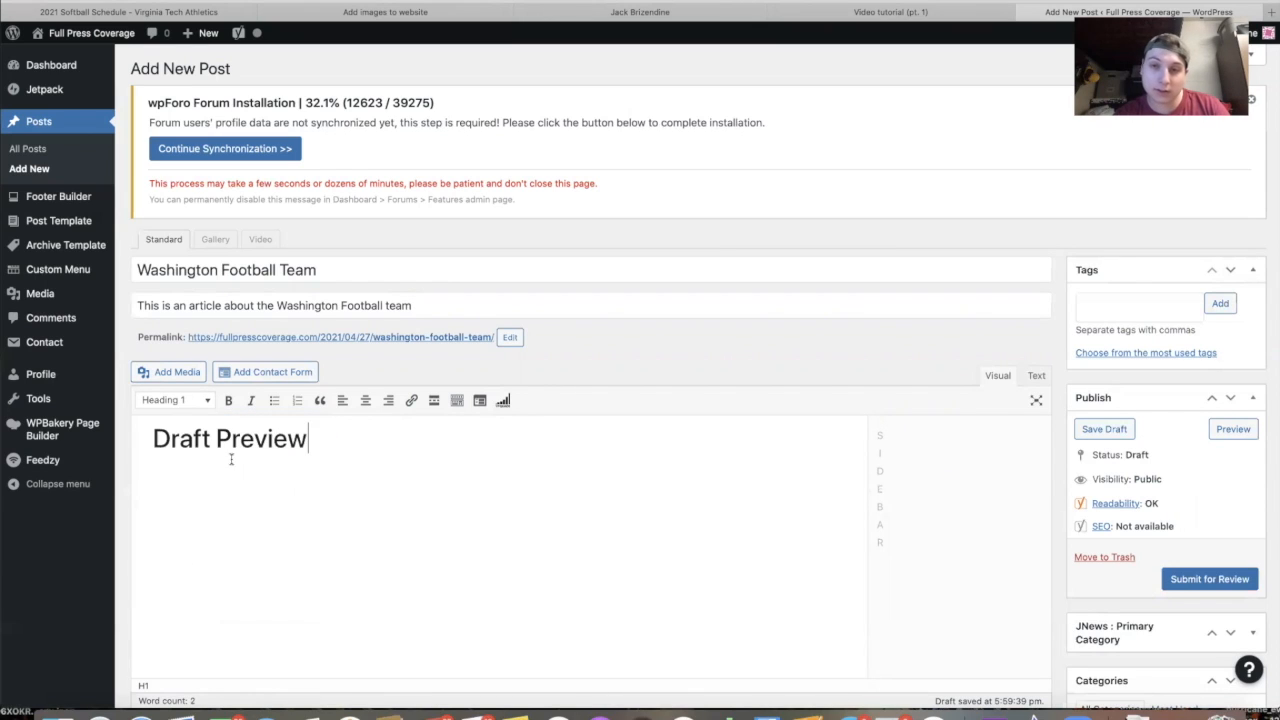
click(186, 400)
click(197, 485)
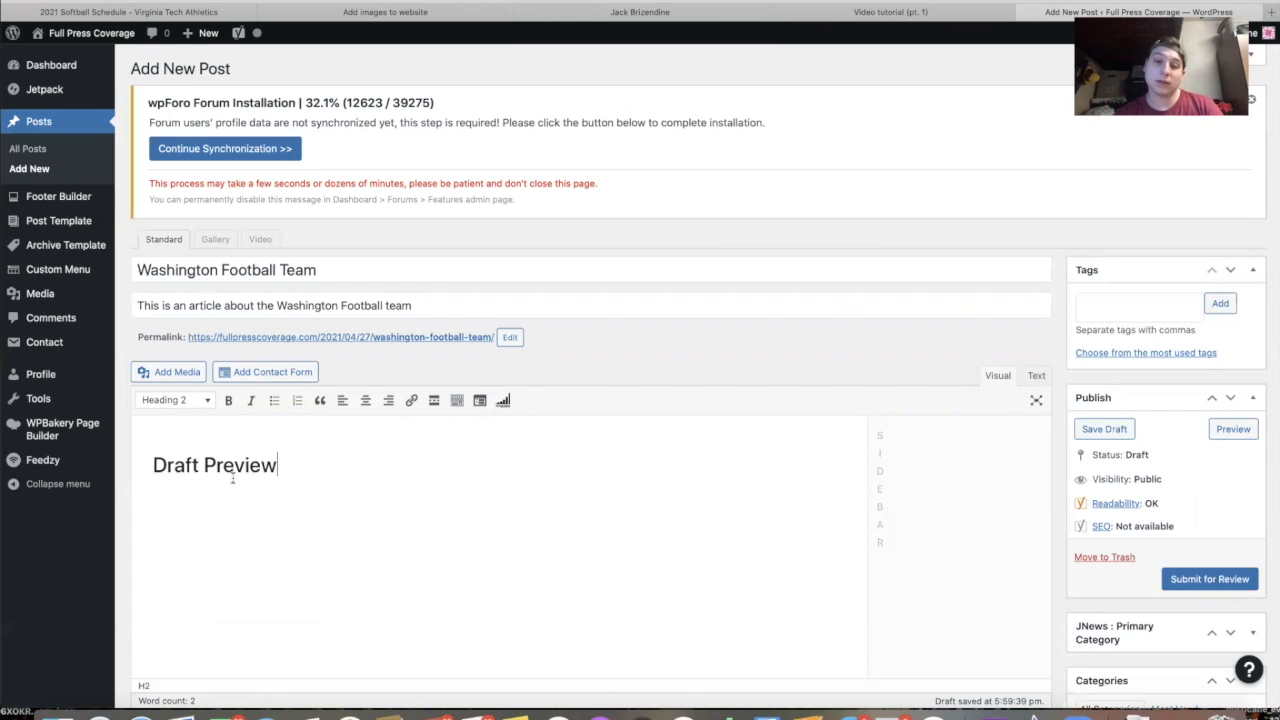
Step: Add the line "Quarterbacks" below the Draft Preview heading and format it as Heading 4
key(Return)
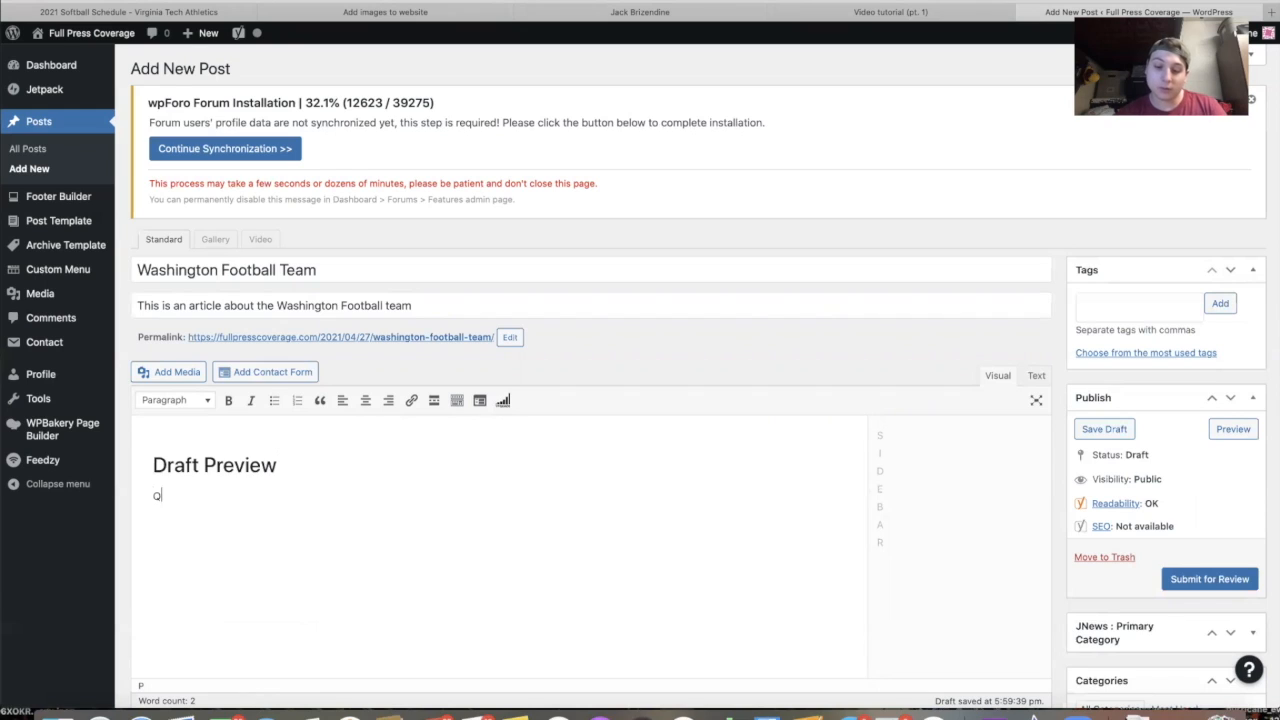
text(Quarterbacks)
click(204, 402)
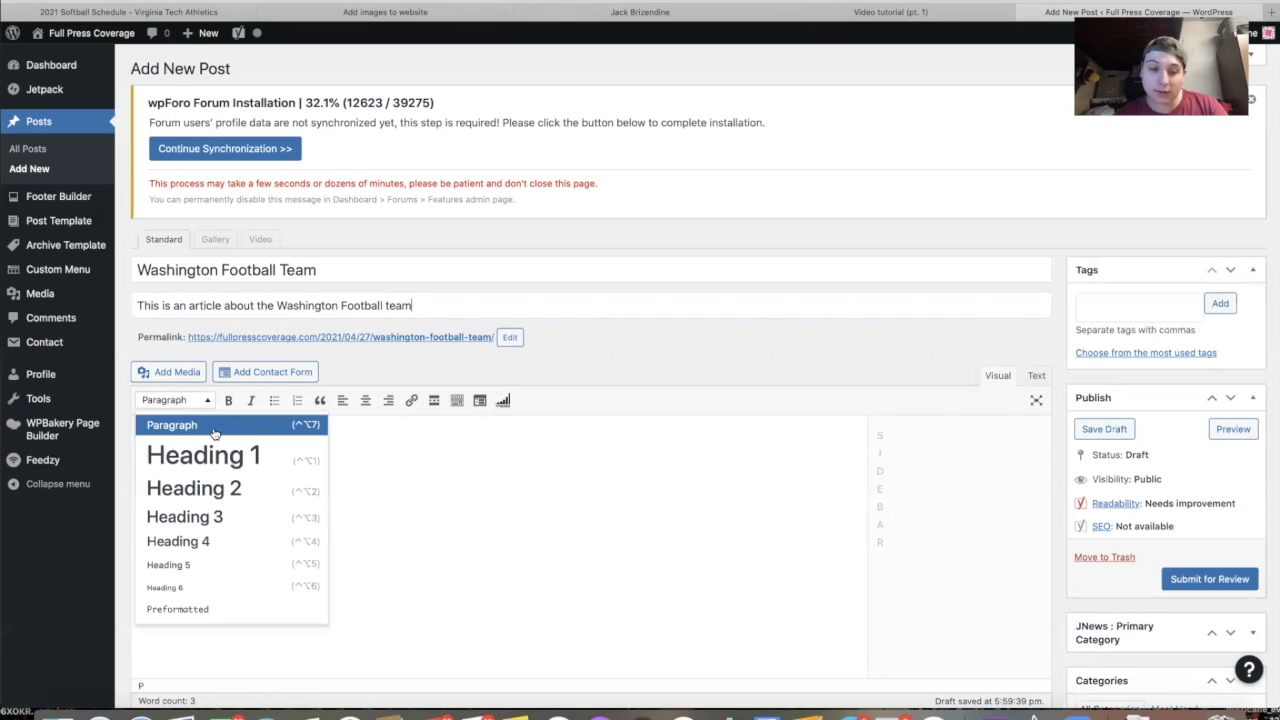
click(220, 535)
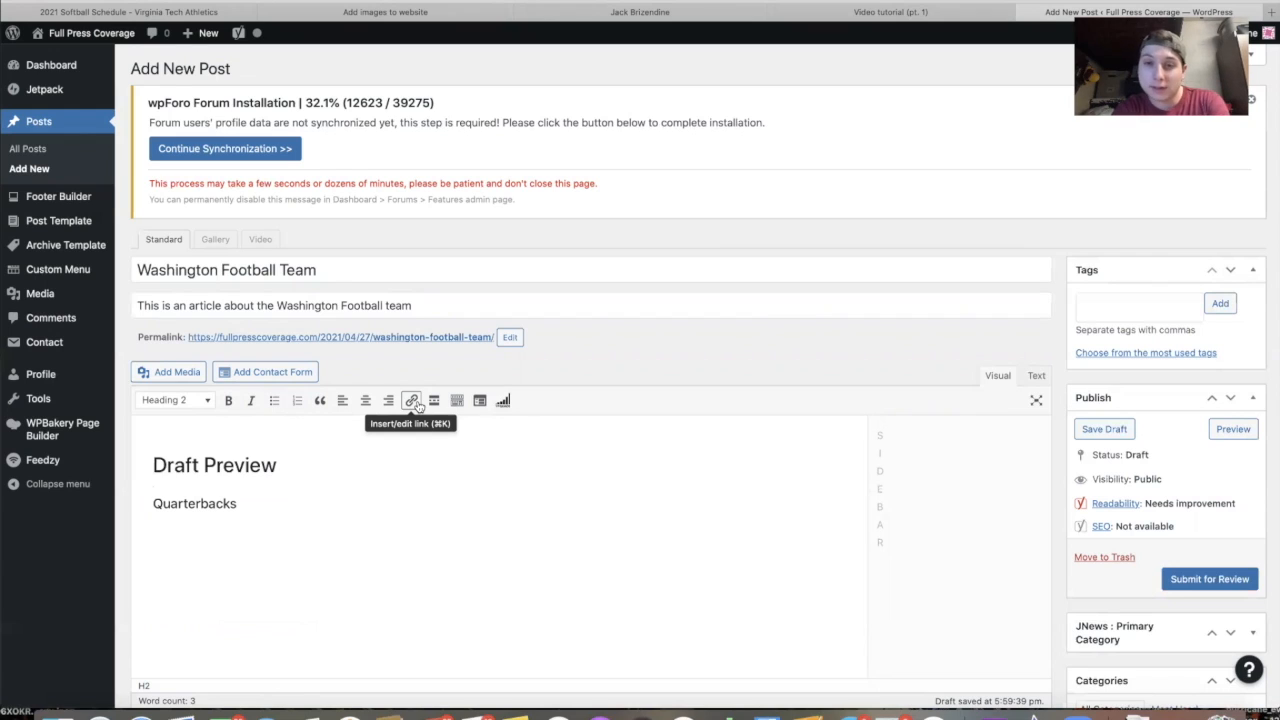
Step: Turn the Quarterbacks line into a bulleted list, adding the item "Runningbacks" and the sub-item "Trevor Lawrence" nested under Quarterbacks
click(275, 402)
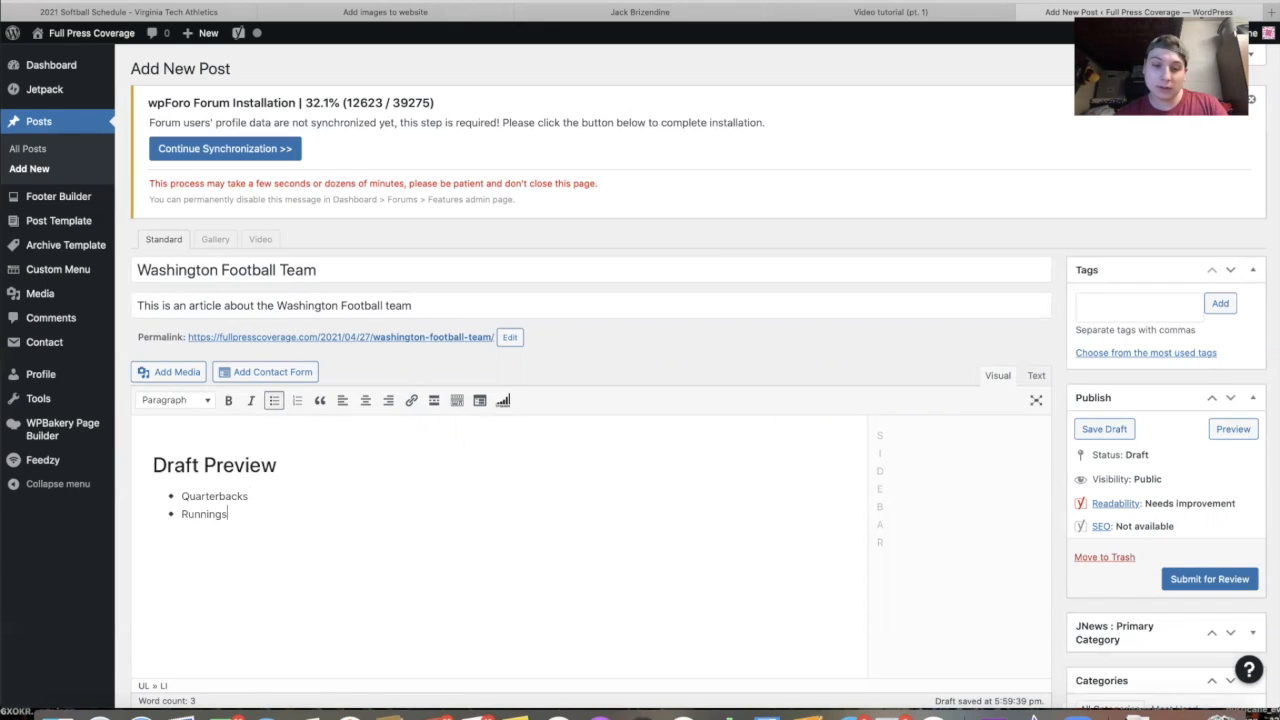
text(back)
click(280, 497)
key(Return)
key(Tab)
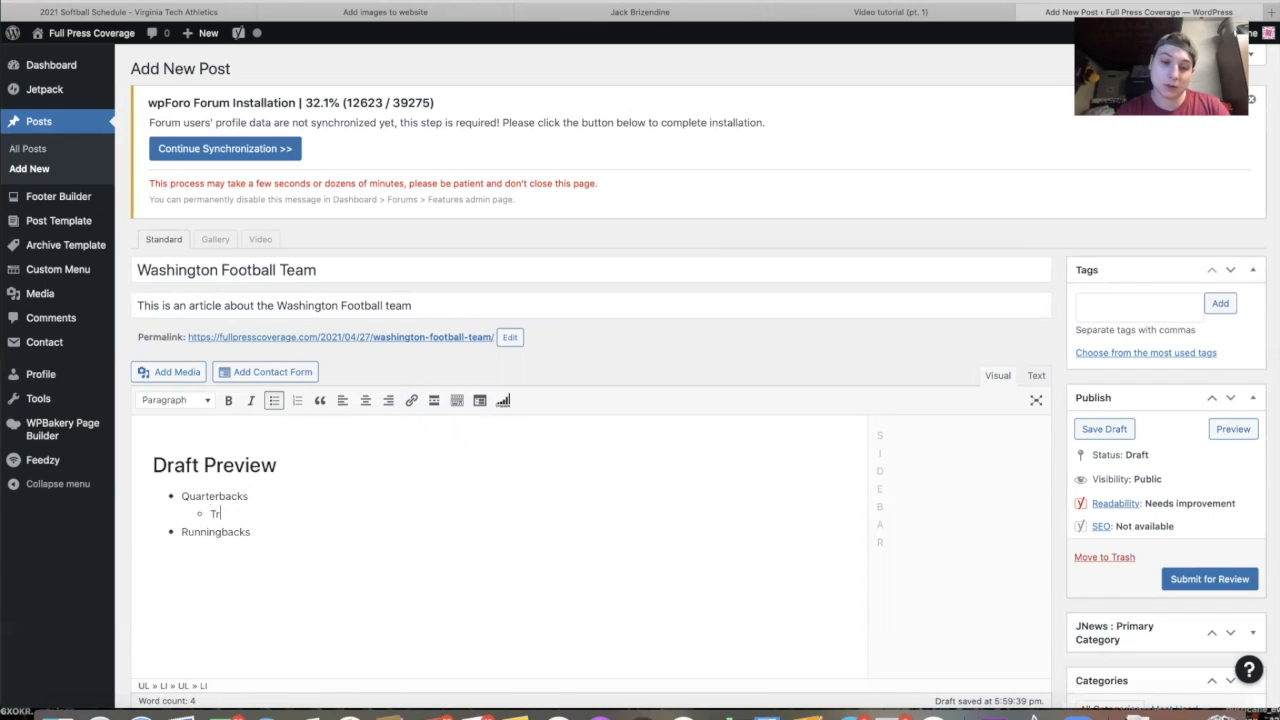
text(Trevor law)
key(BackSpace)
key(BackSpace)
key(BackSpace)
text(Lawrence)
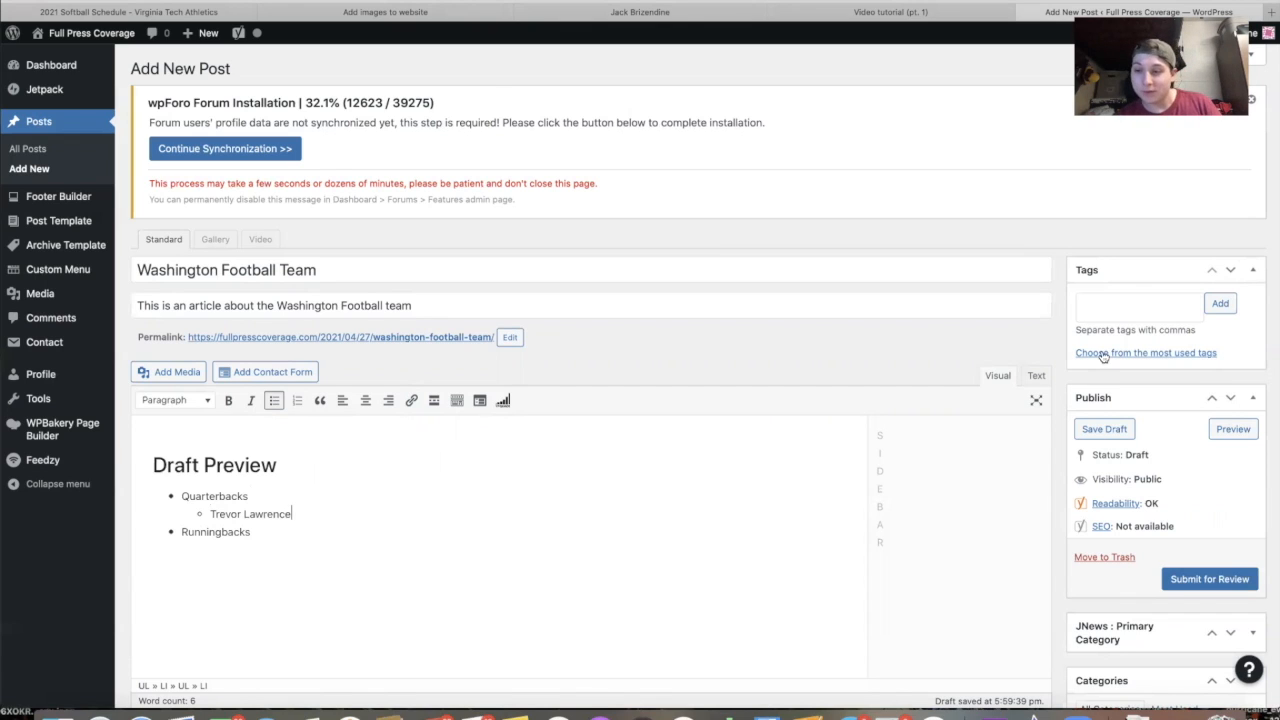
Step: Enter "Trevor Lawrence" as the post's first tag, picking it from the suggested existing tags
click(1165, 302)
text(Trevore)
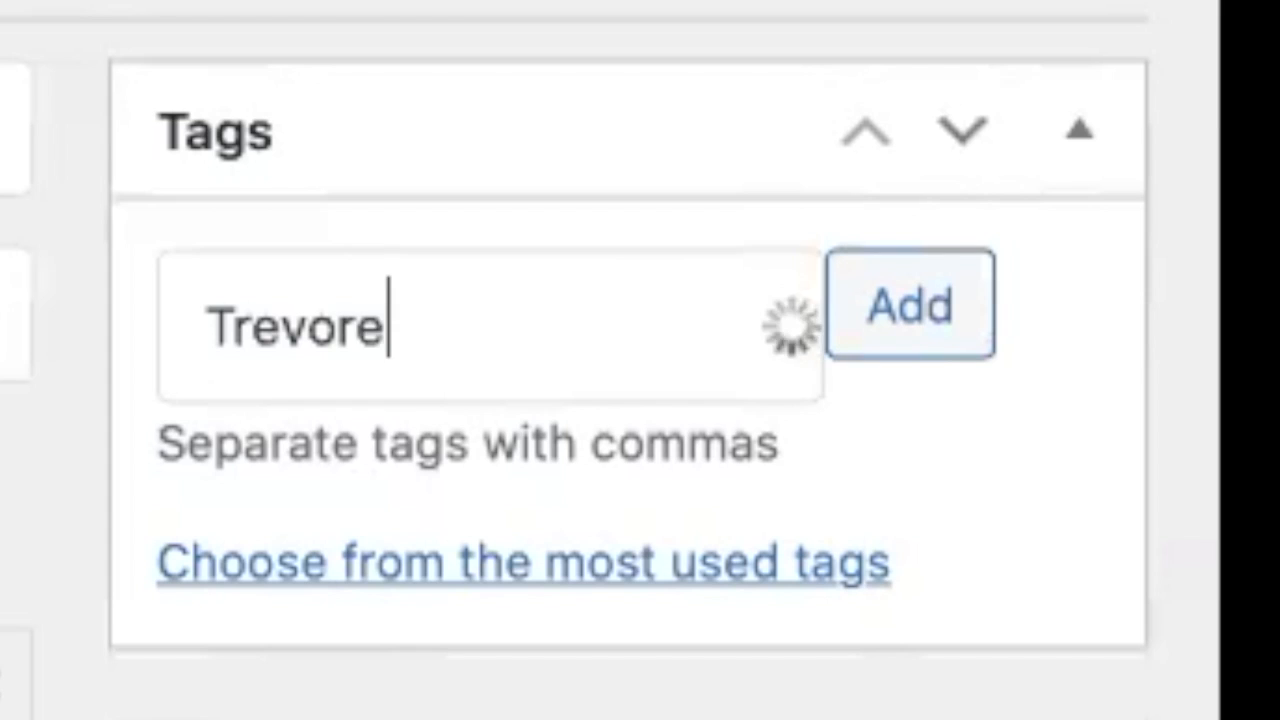
key(BackSpace)
text(la)
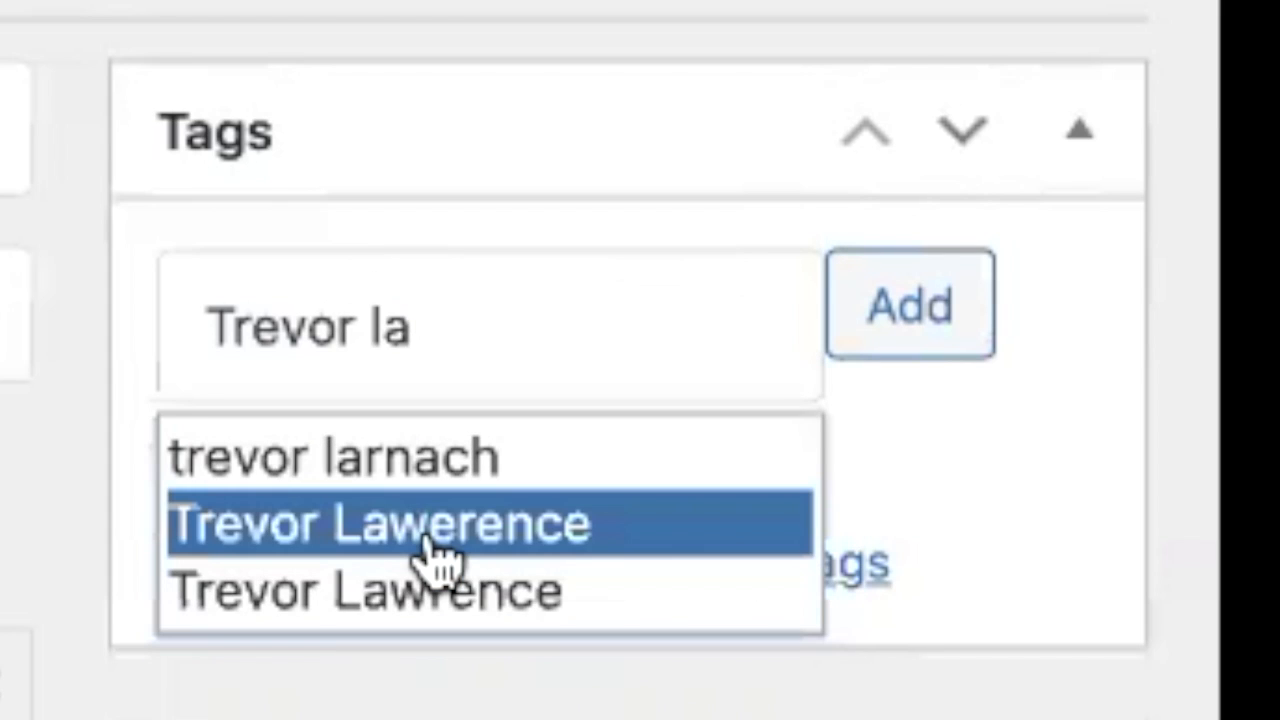
click(437, 598)
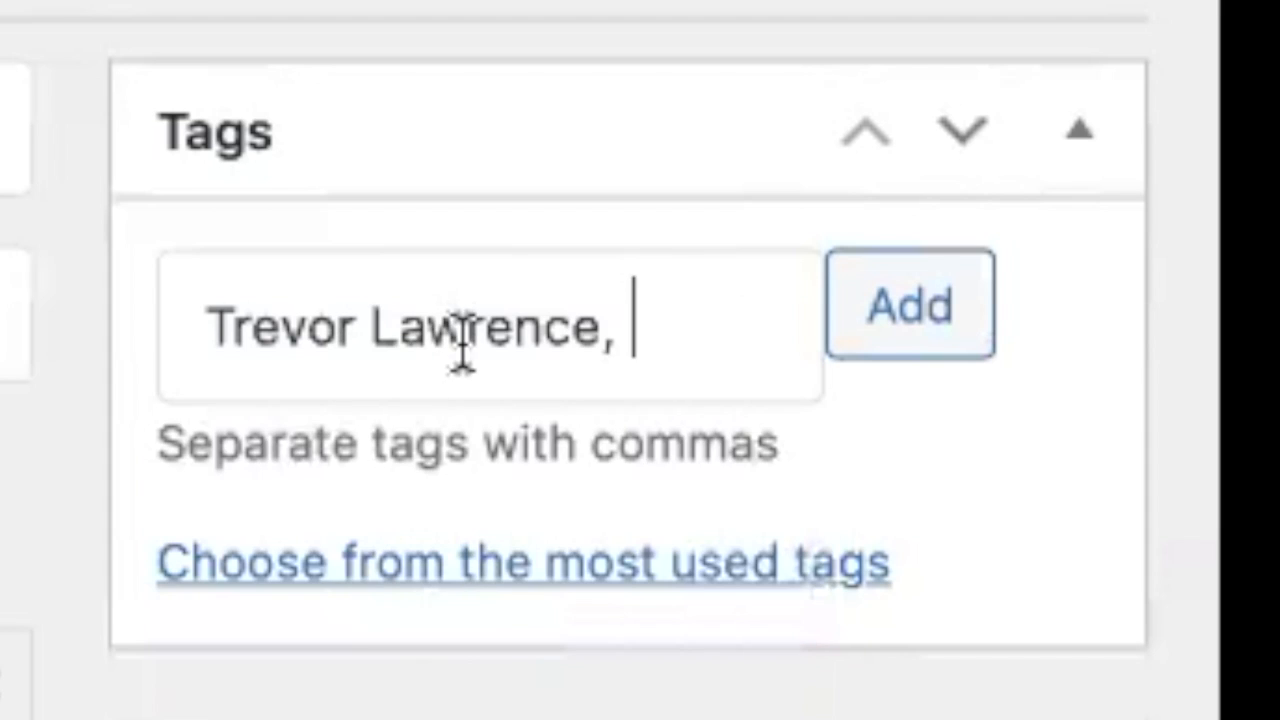
Step: Enter "Washington Football Team" as a second tag and add both tags to the post
text(W)
key(BackSpace)
text(Washington Football)
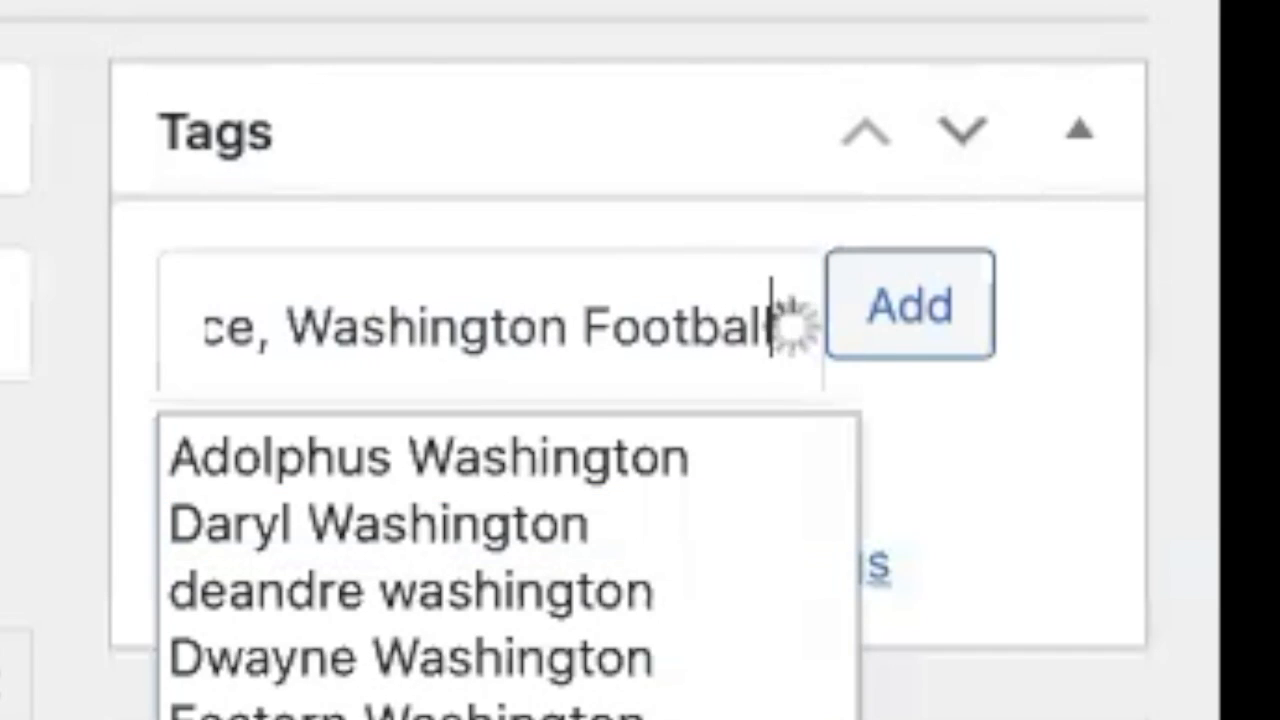
click(523, 524)
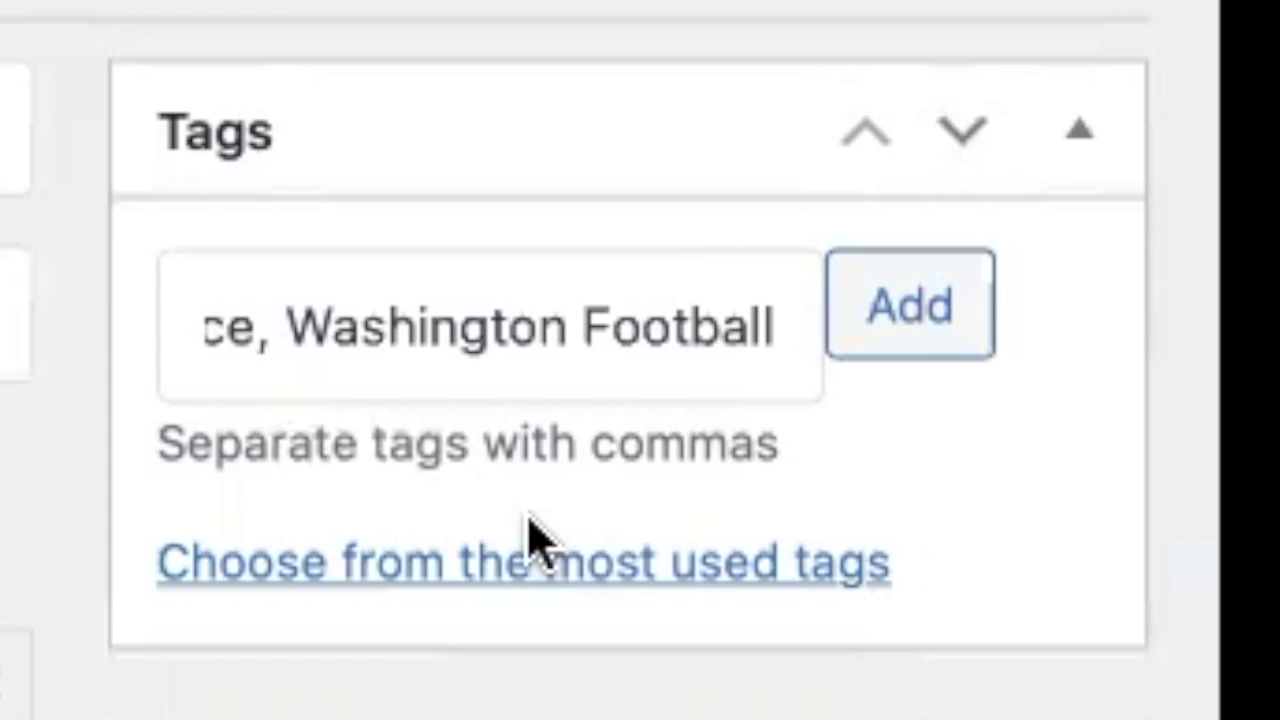
click(903, 340)
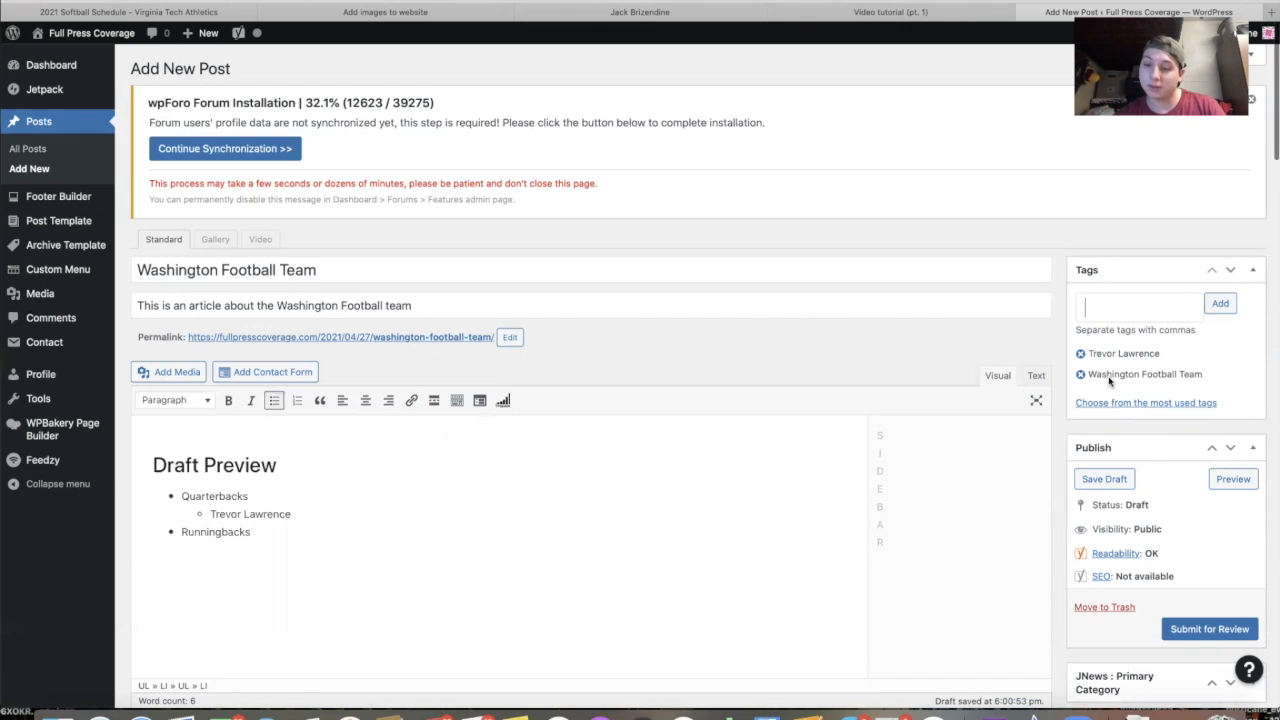
Step: Assign the post to the NFL category in the full category list
scroll(1115, 372, down, 2)
scroll(1109, 380, down, 3)
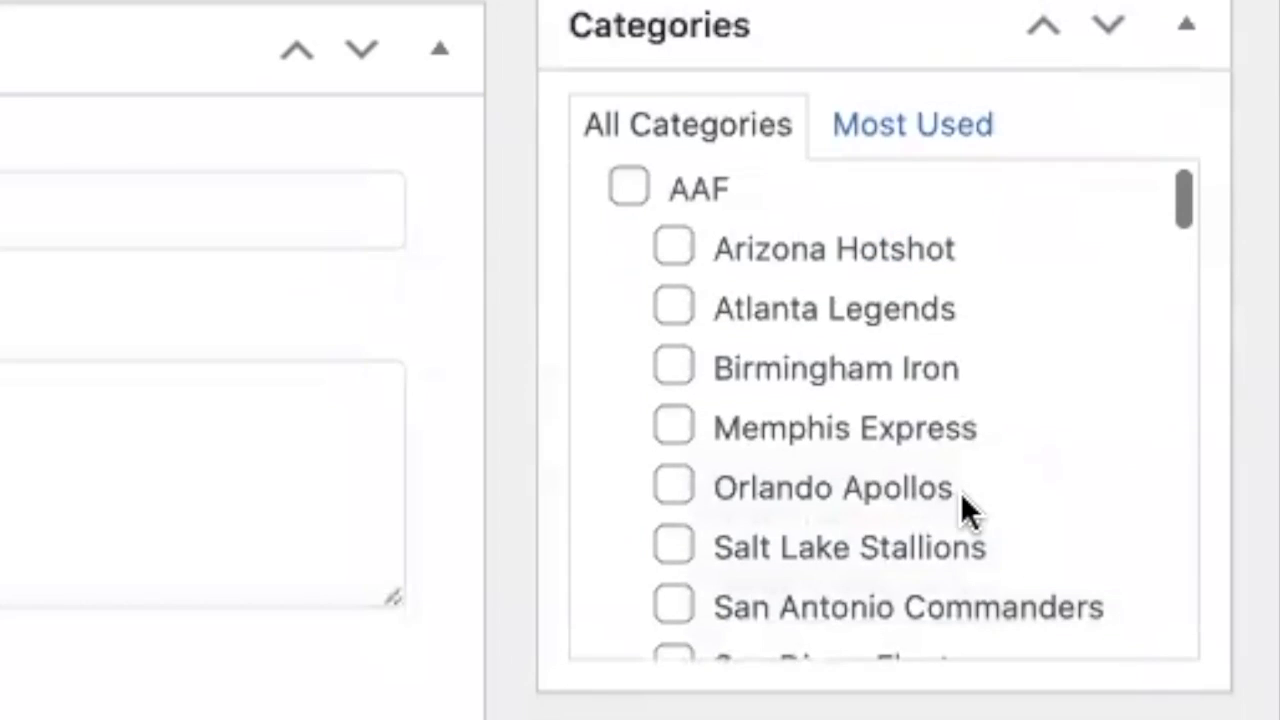
scroll(960, 492, down, 15)
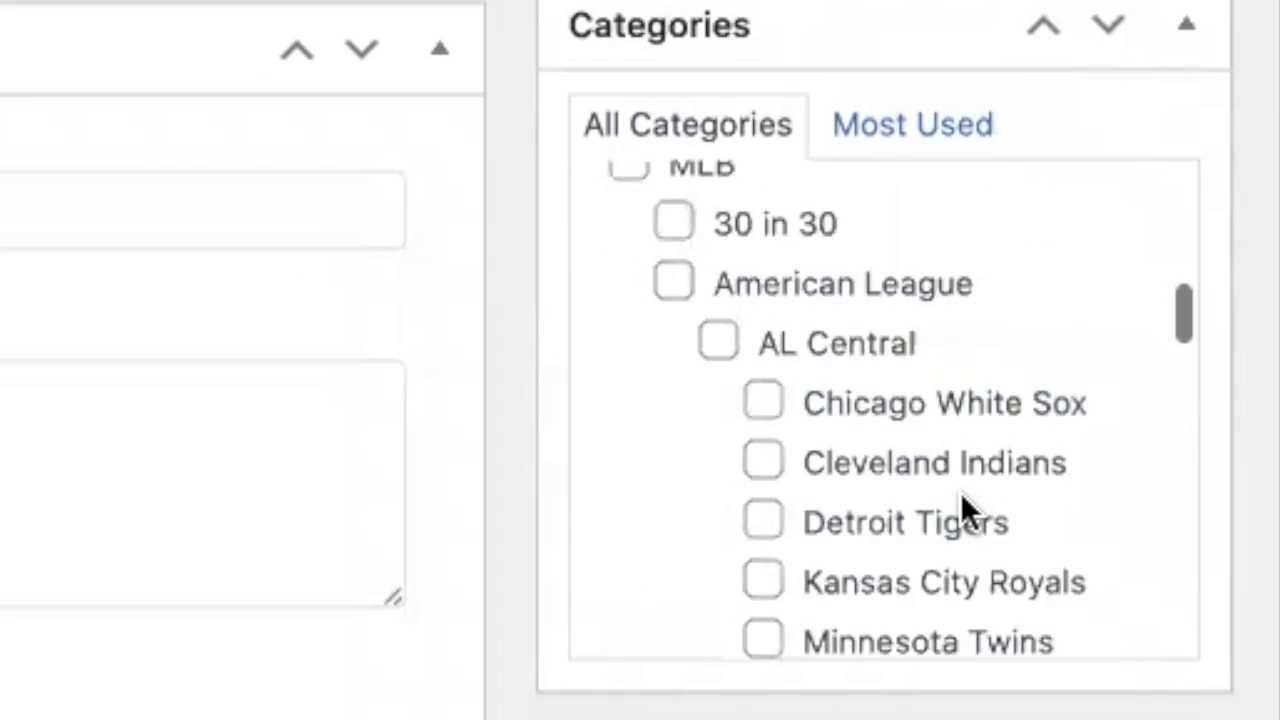
scroll(961, 493, down, 5)
scroll(960, 492, up, 12)
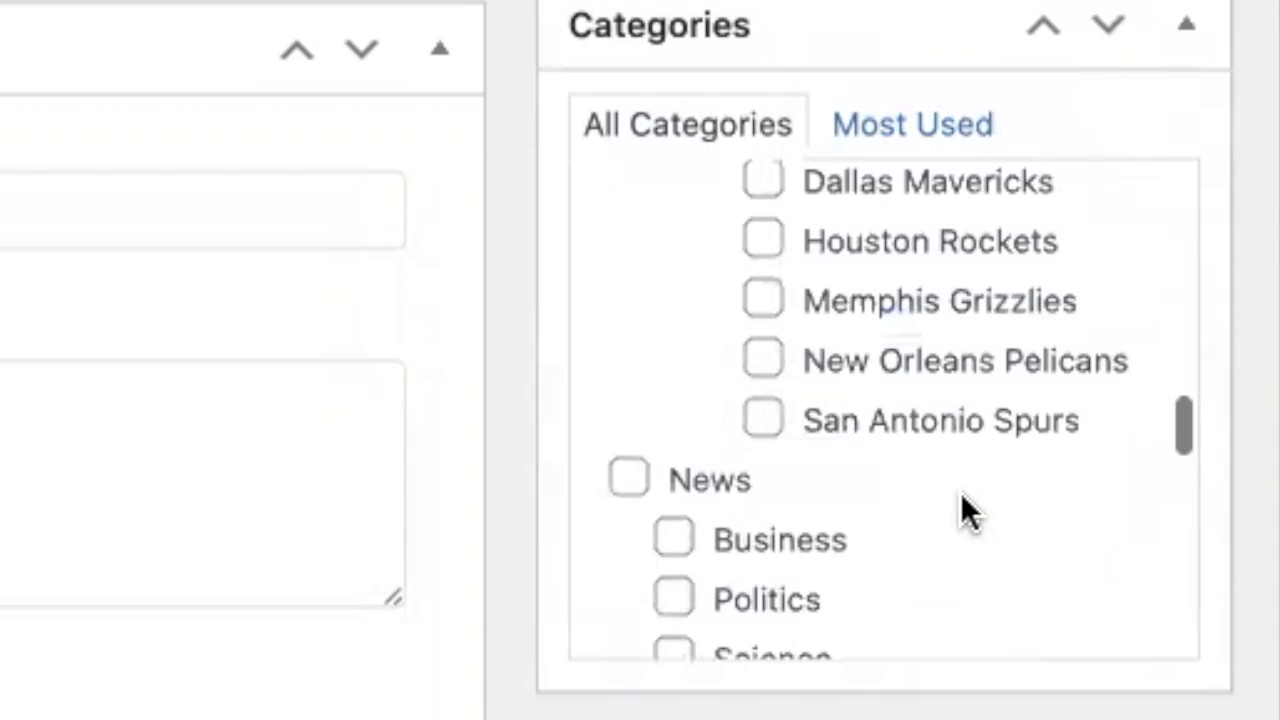
scroll(960, 492, down, 7)
scroll(960, 492, up, 5)
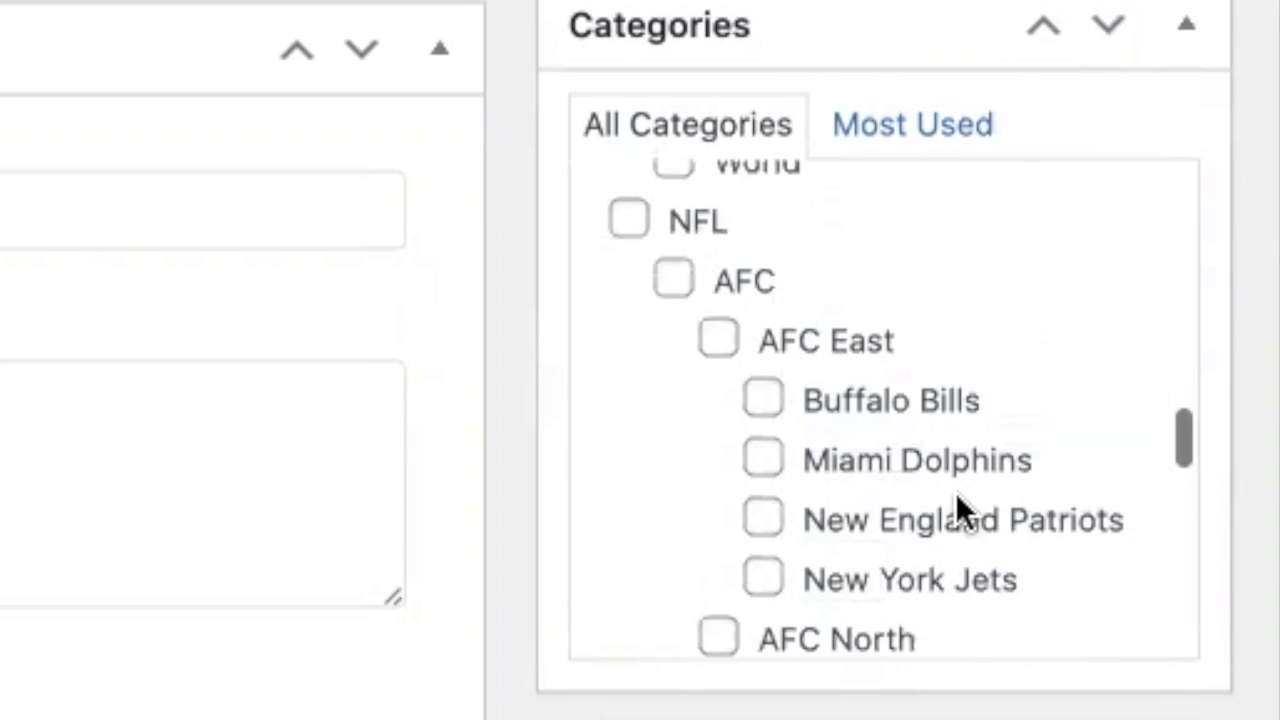
click(630, 220)
Step: Assign the post to the NFC, NFC East and Washington Redskins categories under NFL as well
scroll(766, 491, down, 9)
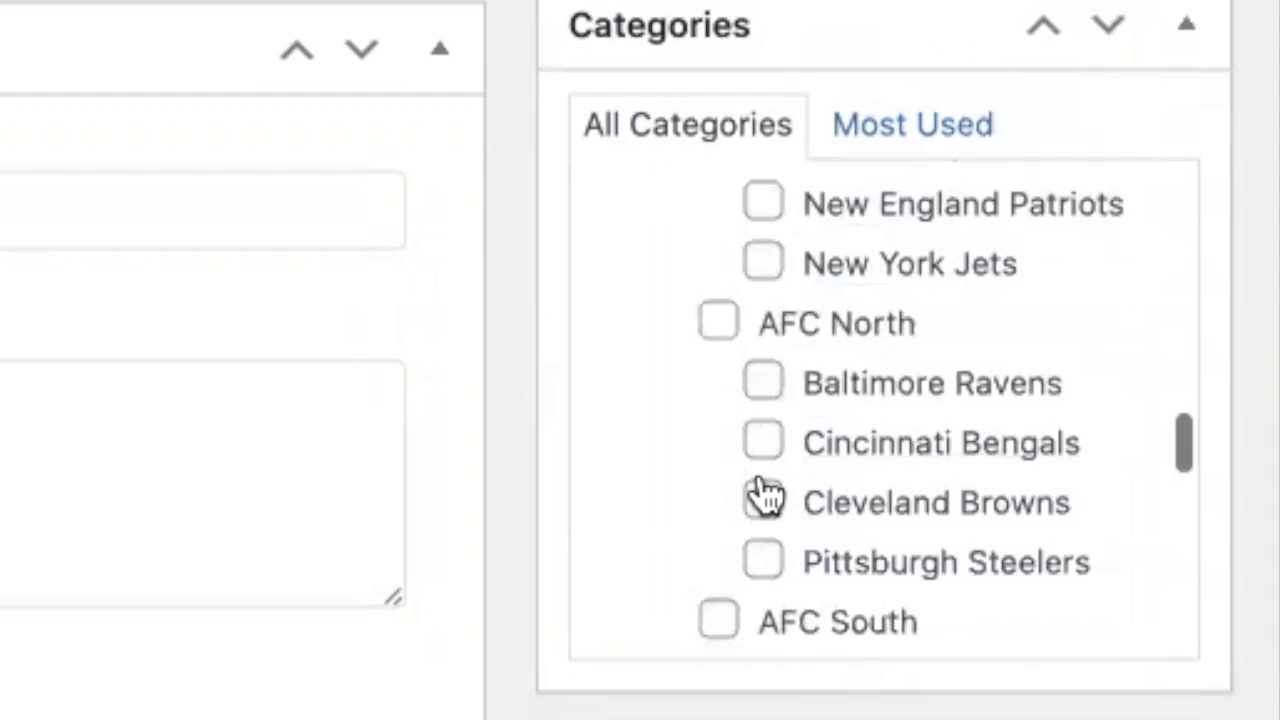
scroll(766, 491, down, 5)
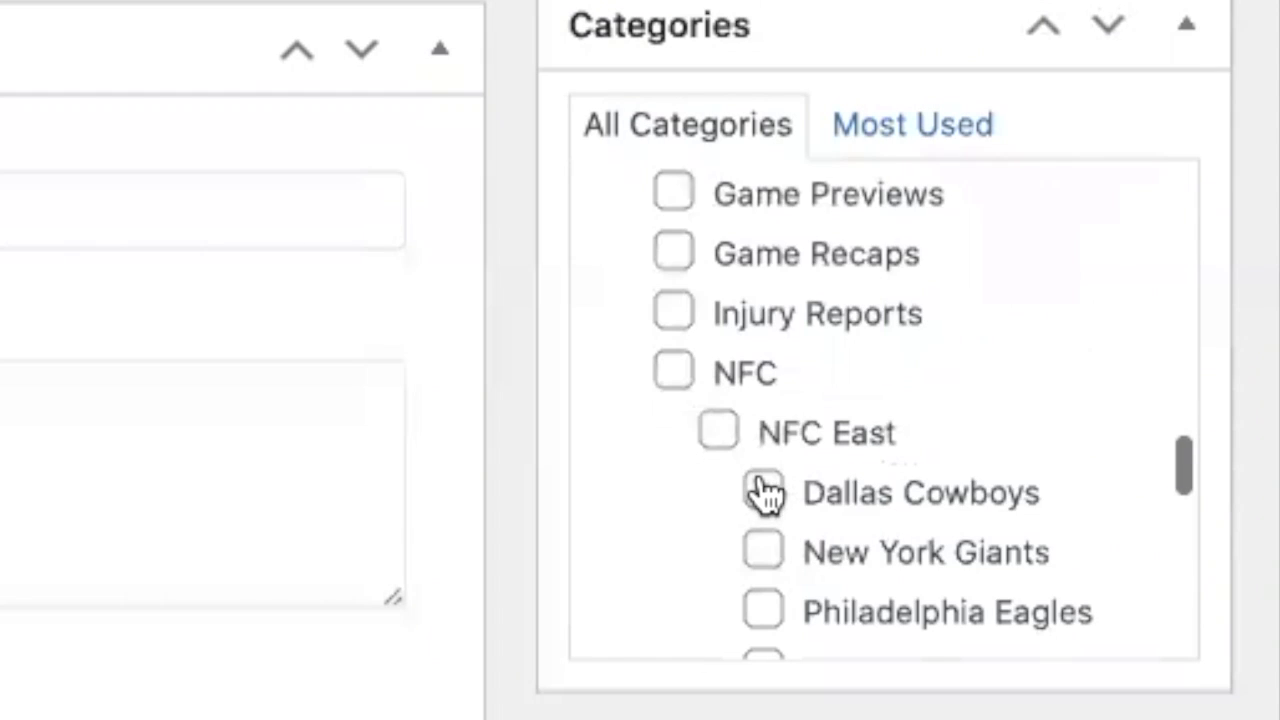
click(662, 380)
click(723, 434)
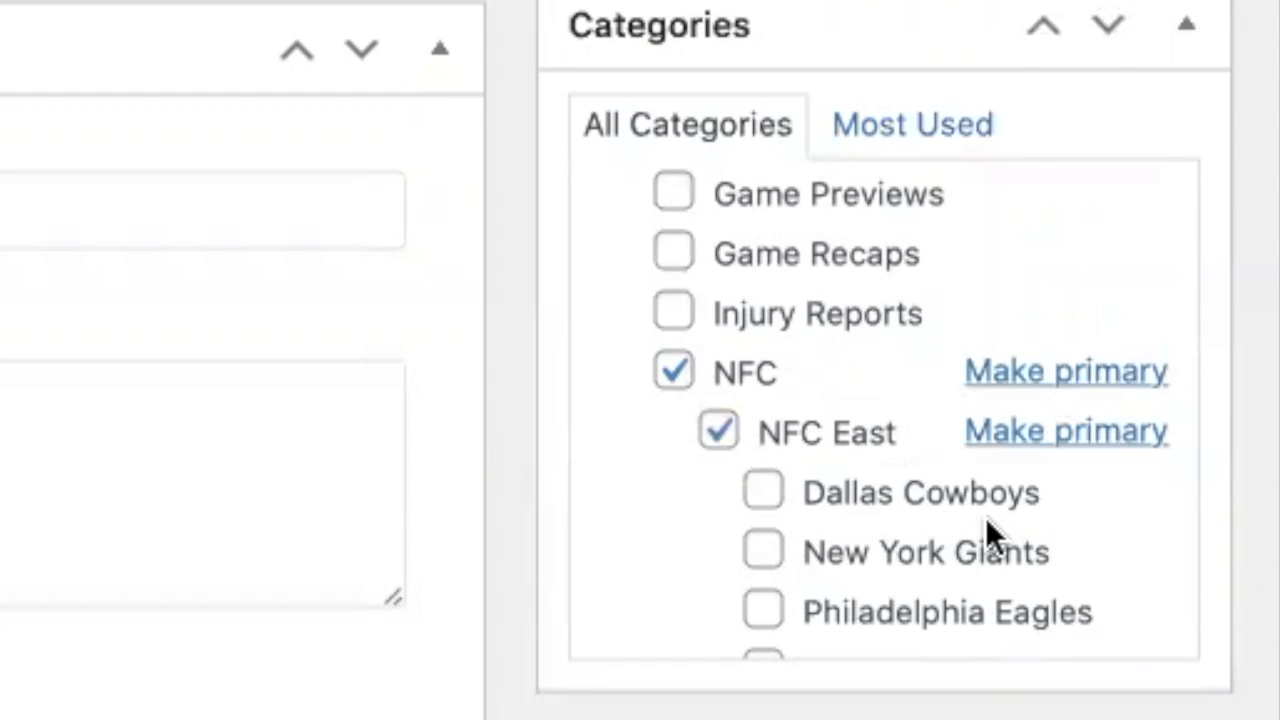
scroll(985, 530, down, 3)
click(765, 514)
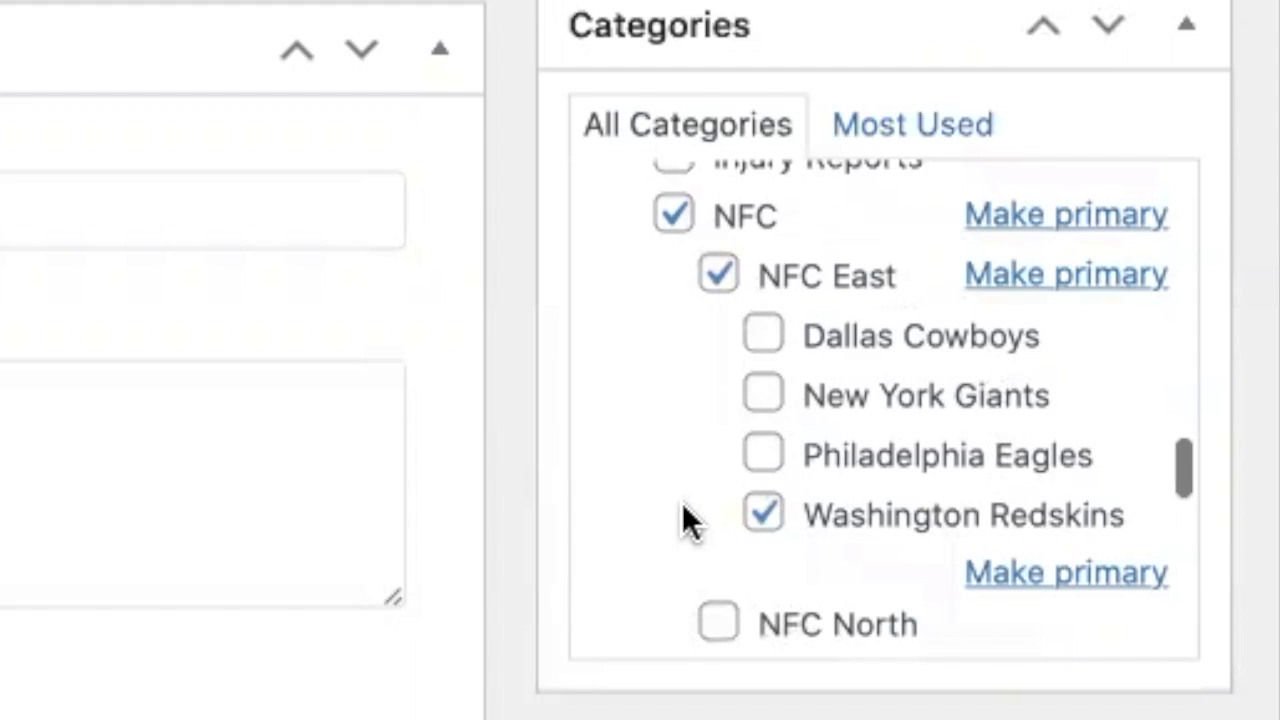
Step: Make Washington Redskins the primary category of the post
click(1020, 578)
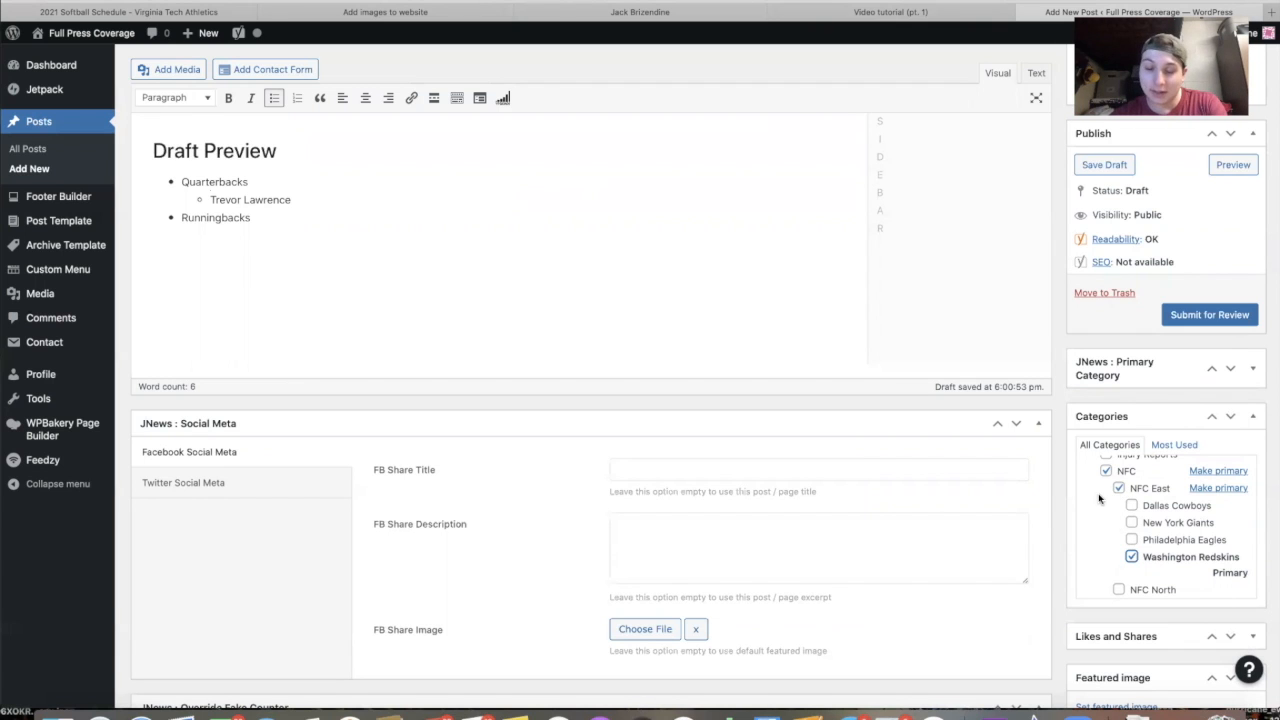
scroll(1090, 503, up, 2)
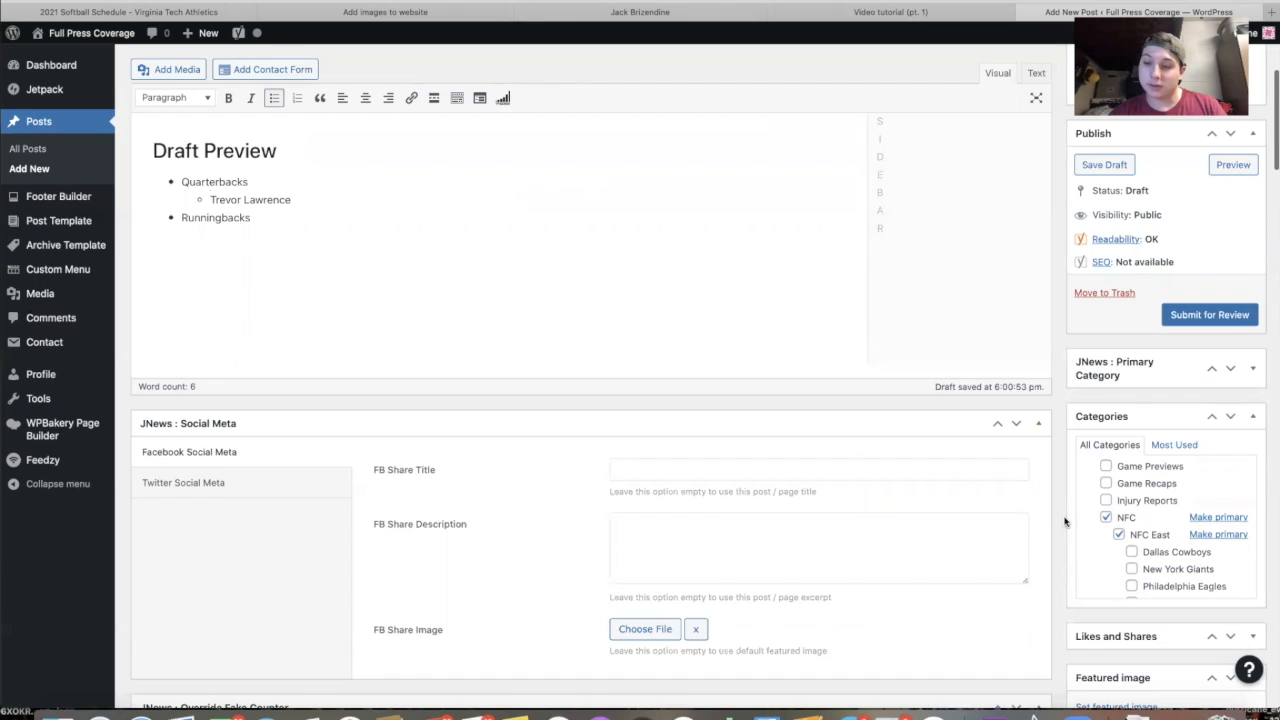
Step: Set the touchdown celebration photo skinsvcar0640a.jpg from the media library as the post's featured image
scroll(1135, 617, down, 3)
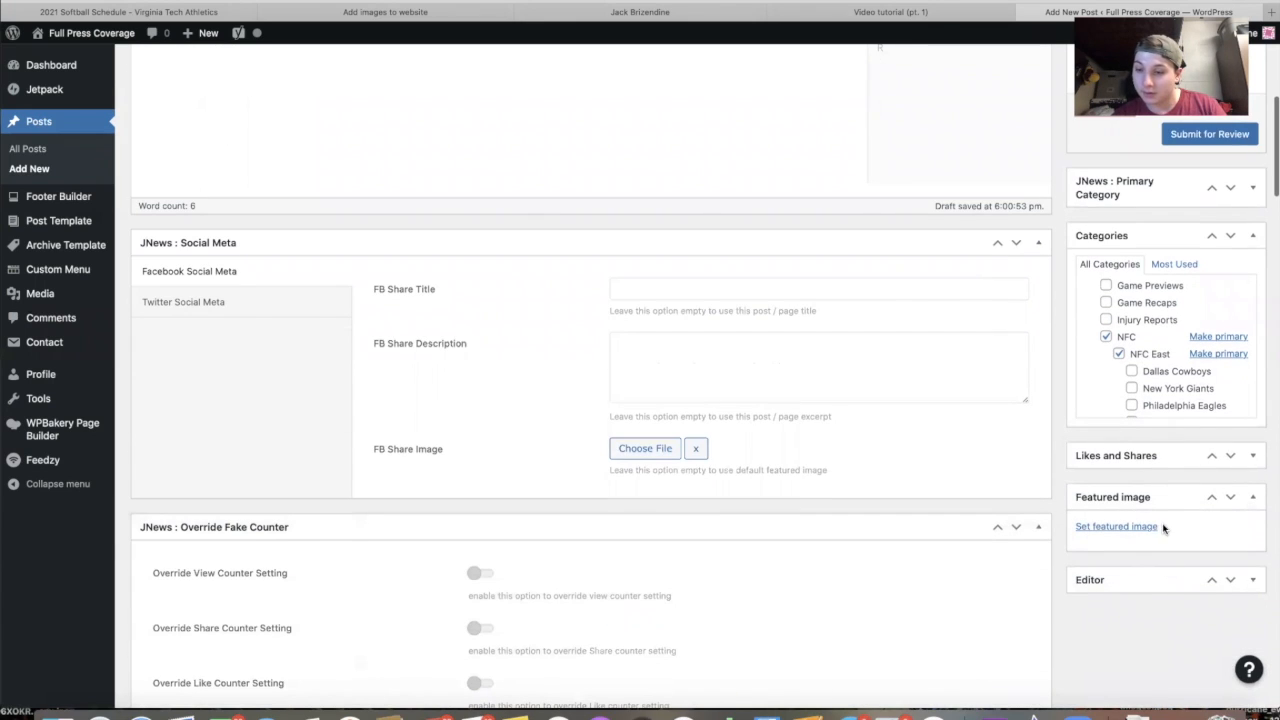
click(1116, 526)
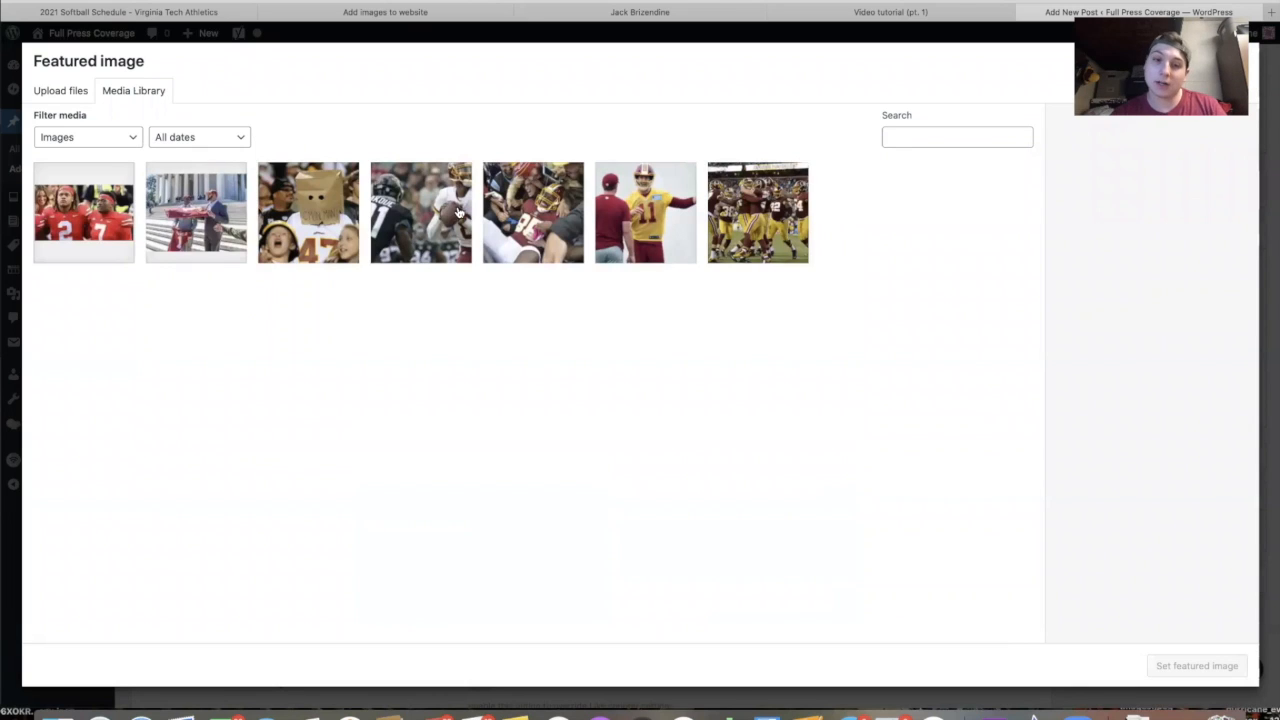
click(554, 216)
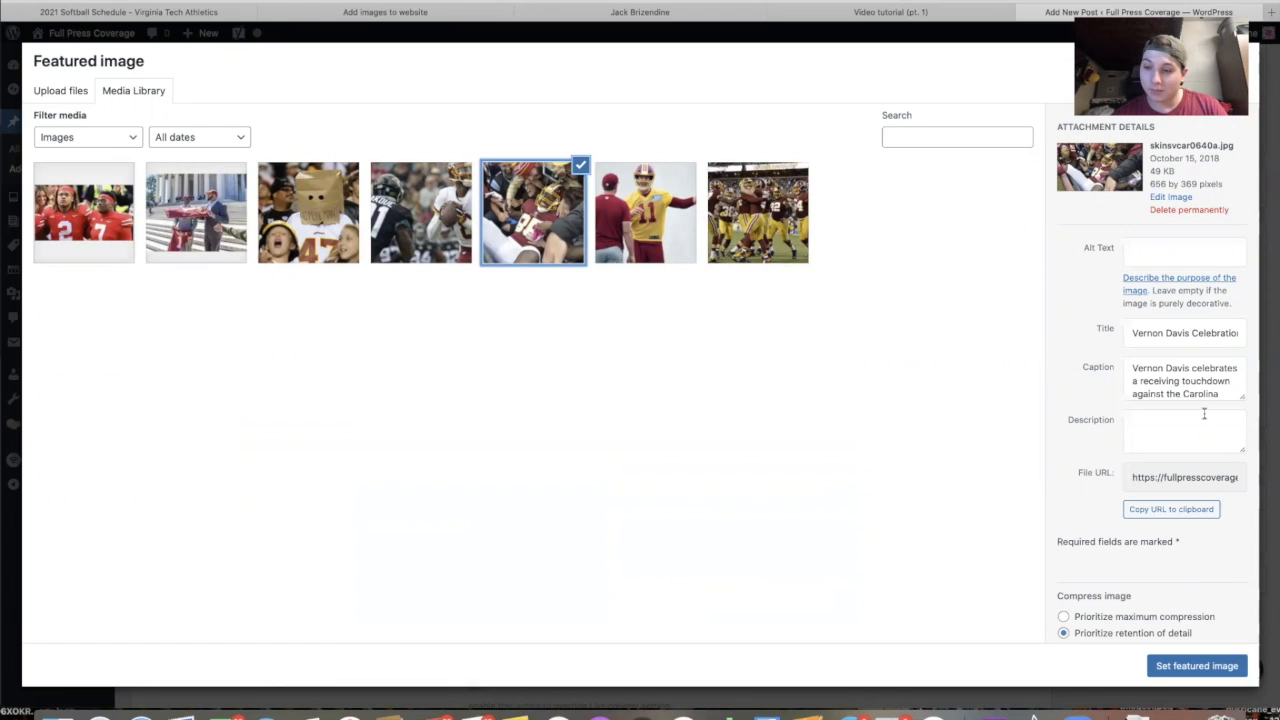
scroll(1210, 385, down, 3)
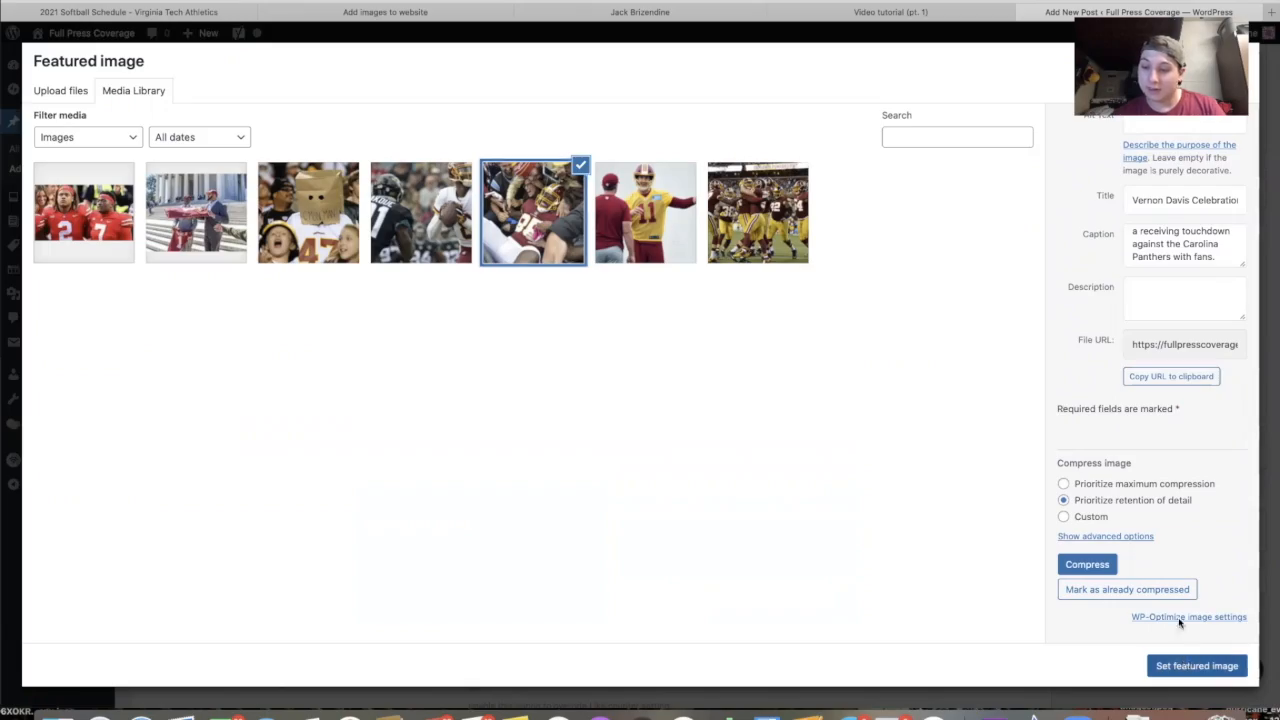
key(Escape)
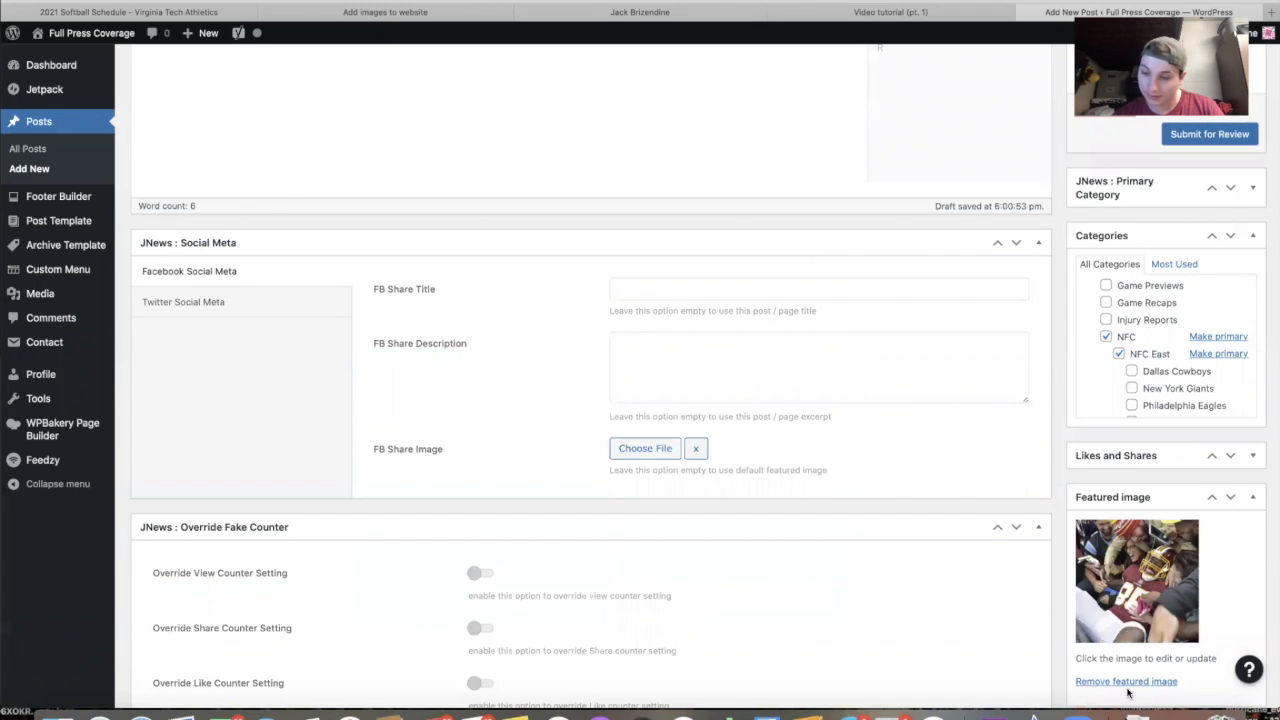
scroll(1120, 457, up, 5)
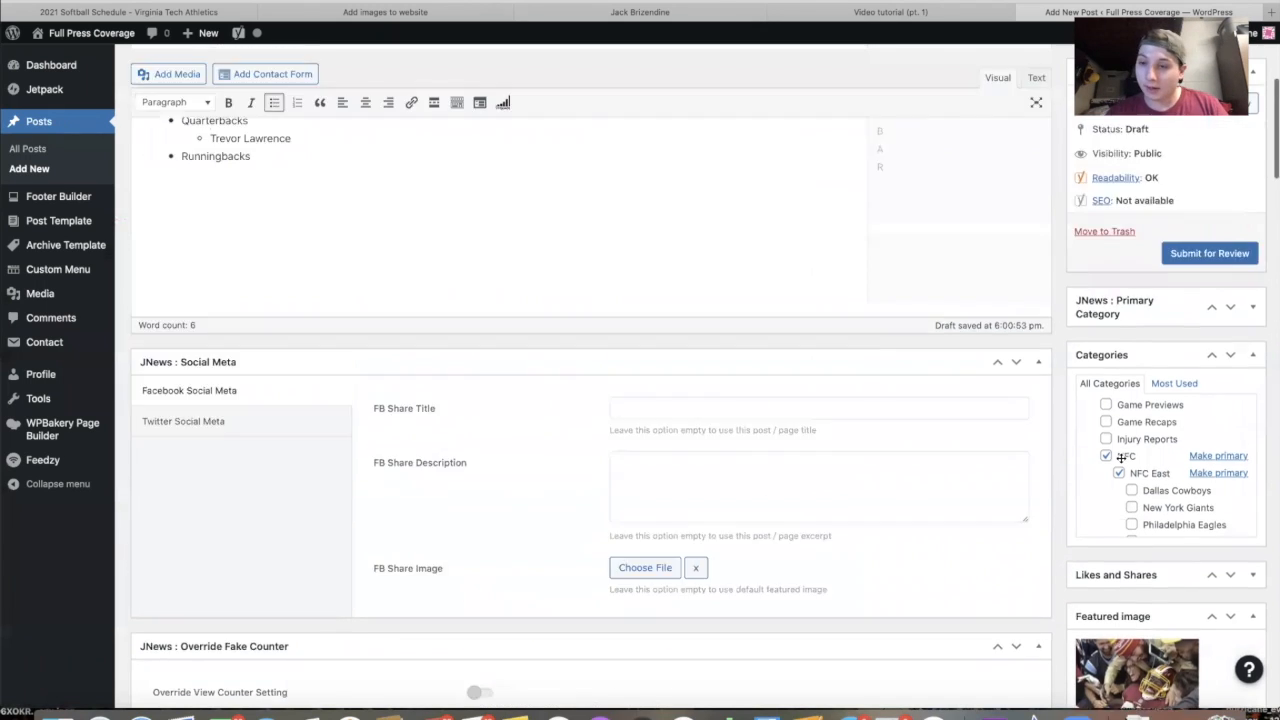